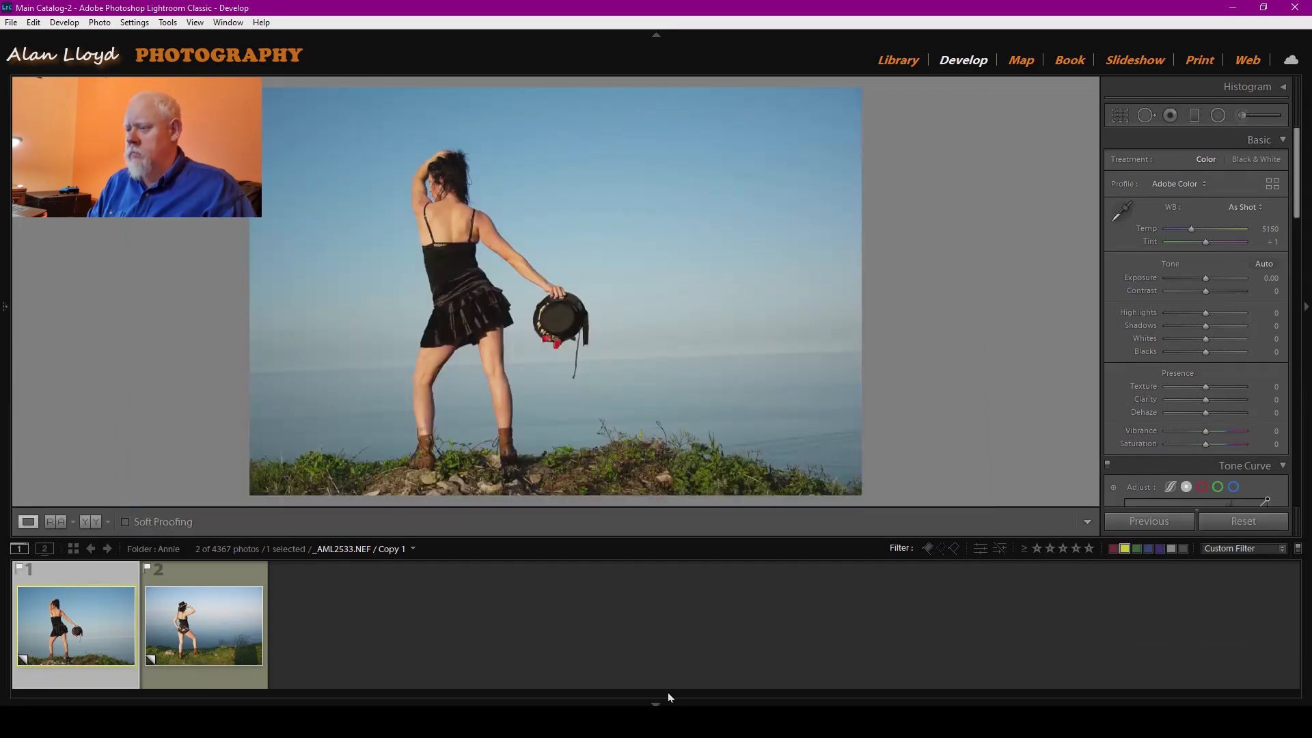
Hide the filmstrip and enable chromatic aberration removal and lens profile corrections for the photo.
click(656, 704)
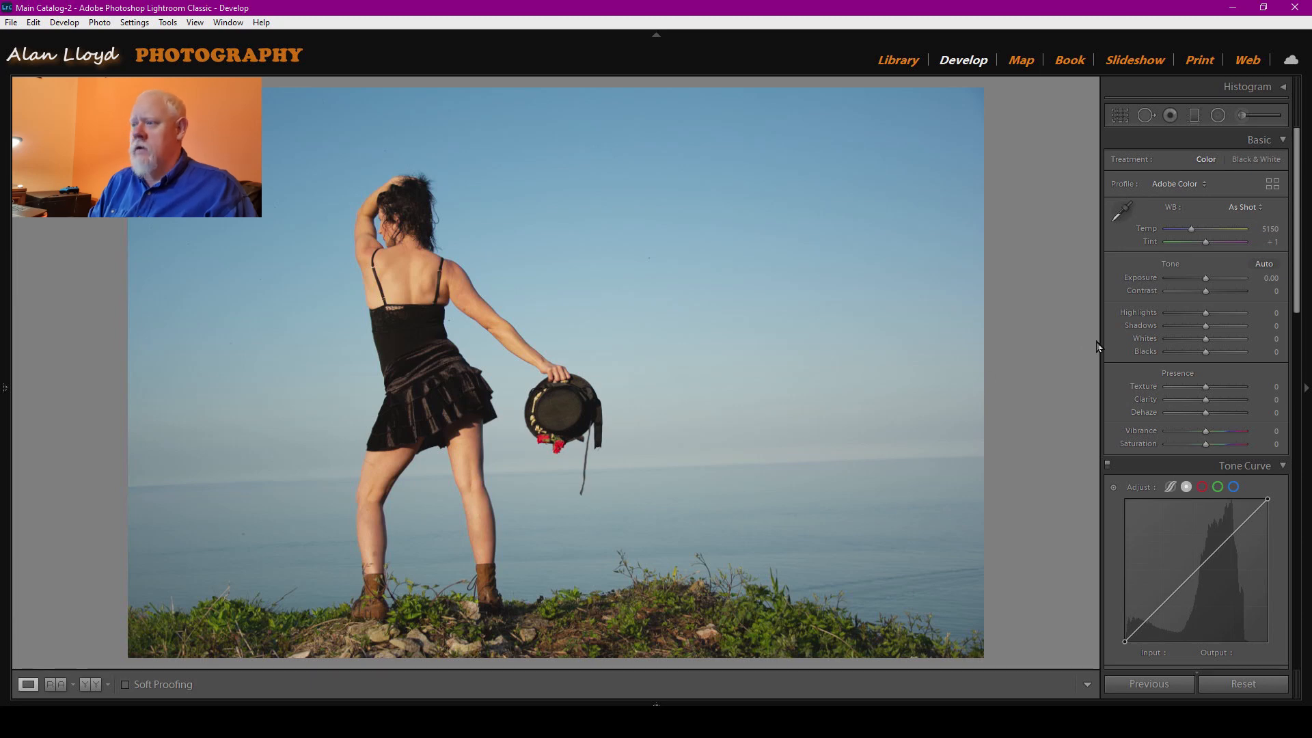
scroll(1138, 303, down, 10)
scroll(1138, 304, down, 3)
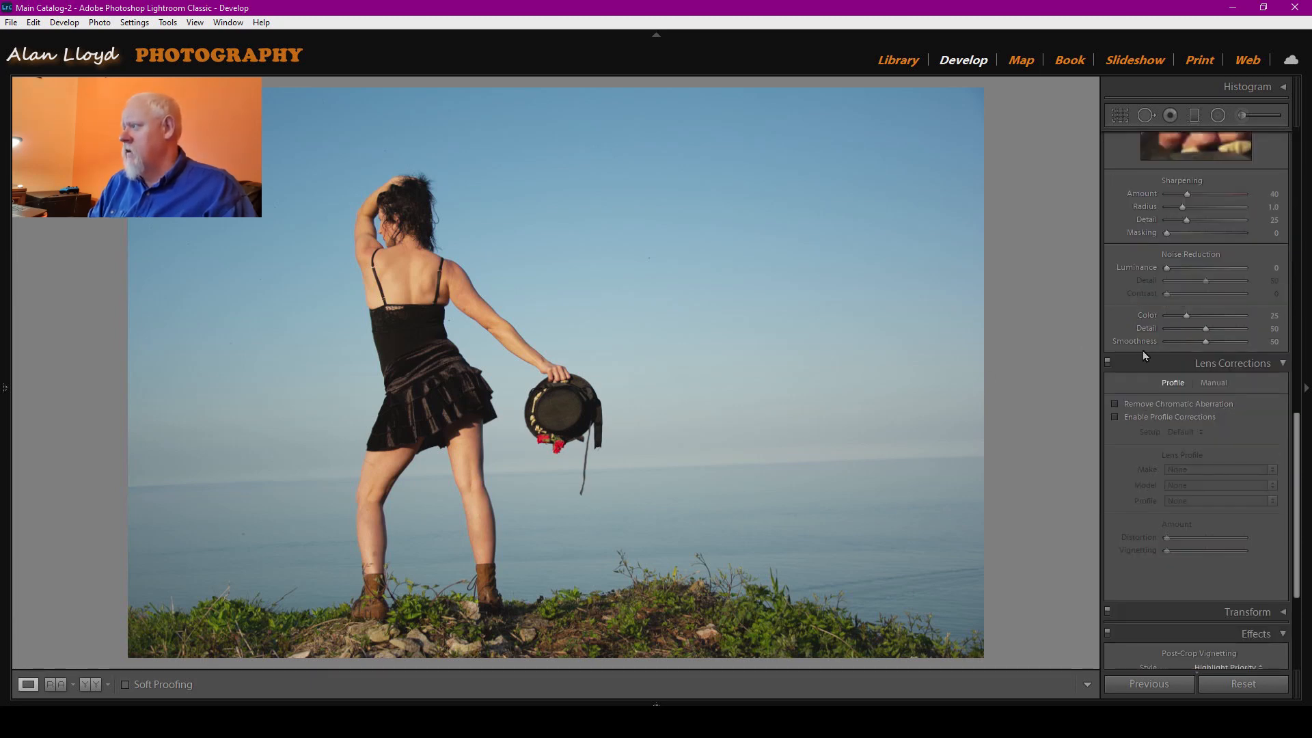
click(1160, 406)
click(1153, 419)
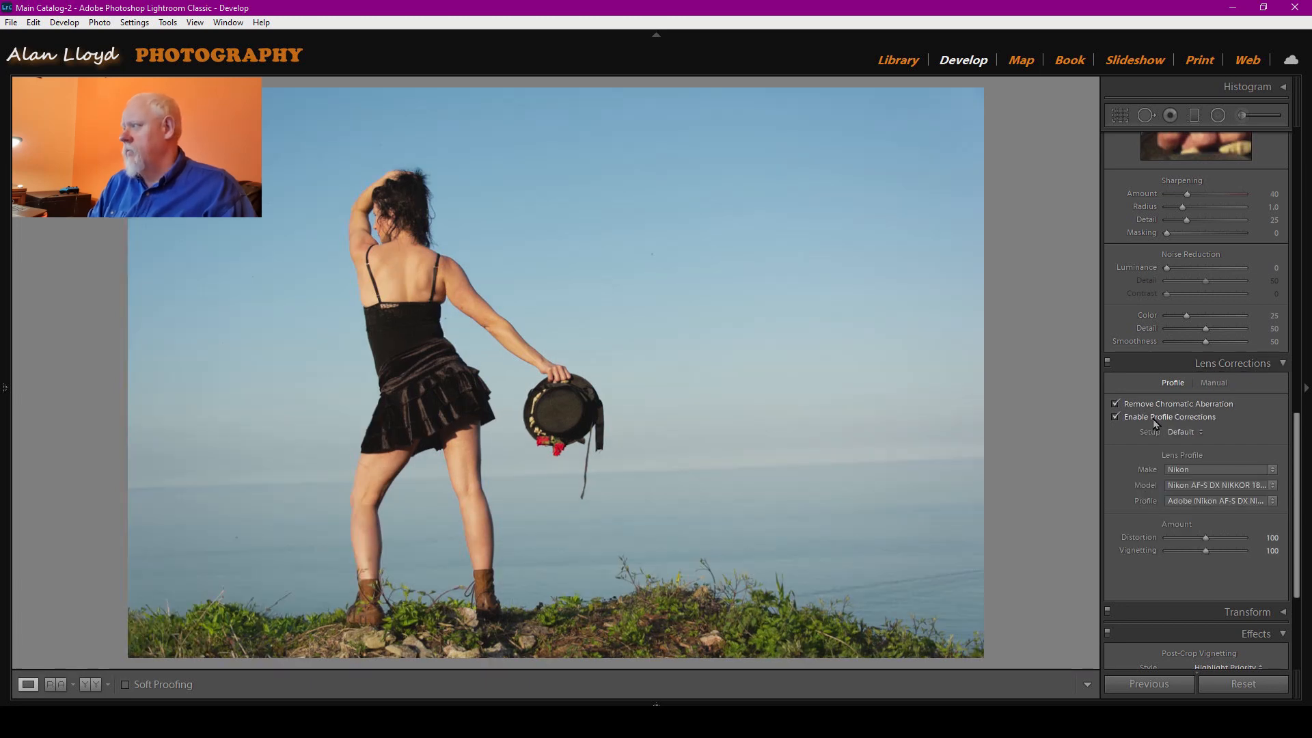
Set the luminance noise reduction to 20.
drag(1166, 268, 1171, 269)
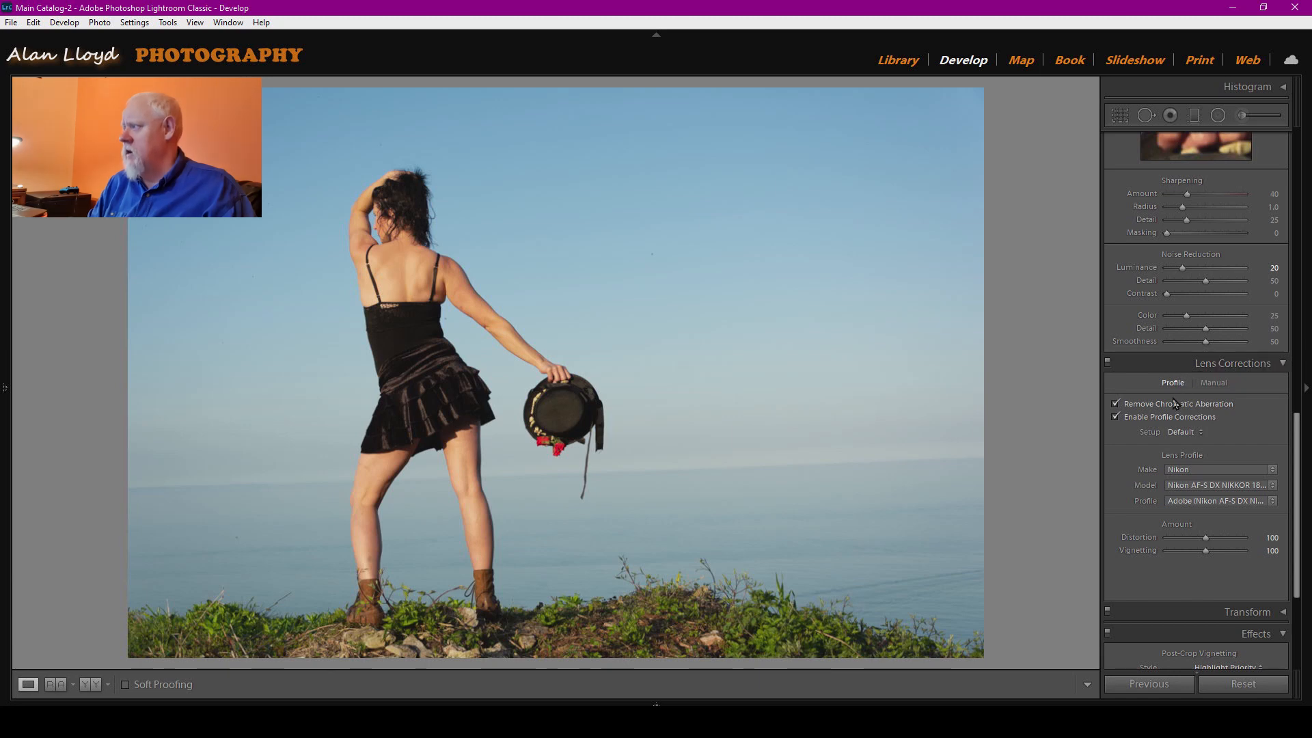
scroll(1160, 462, up, 5)
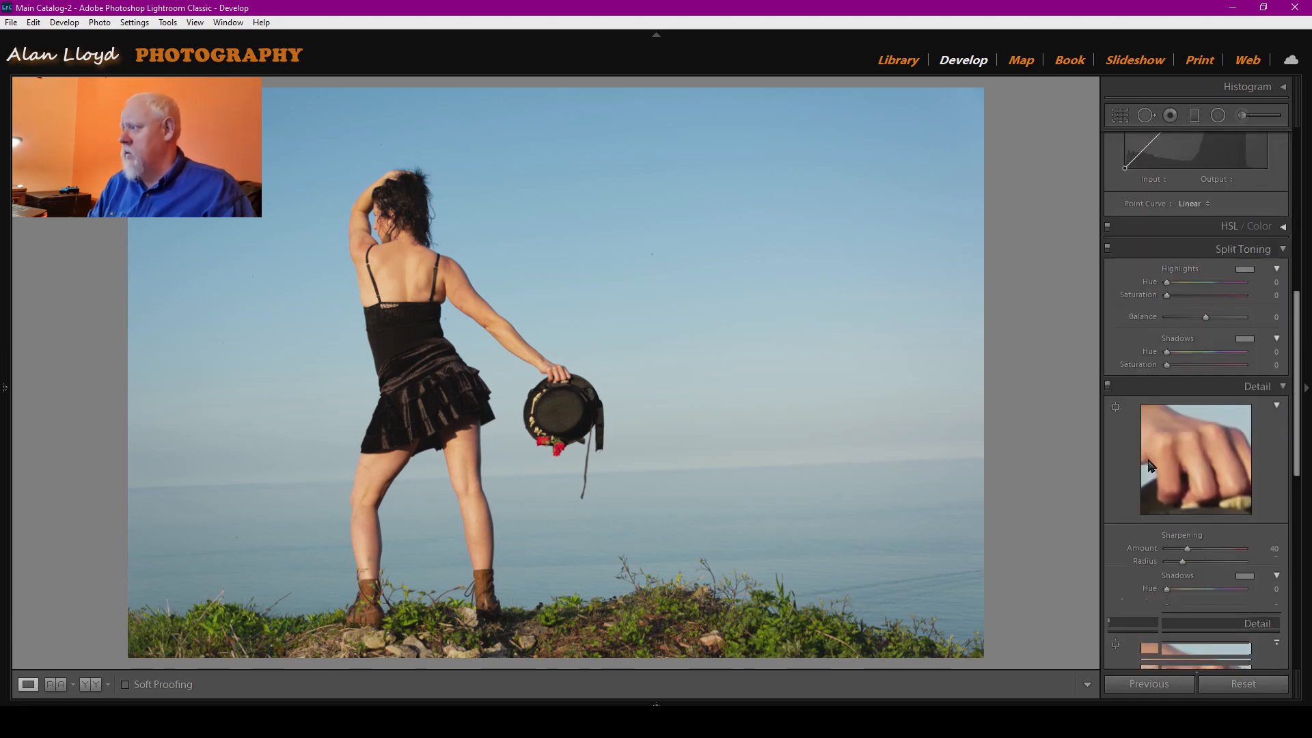
scroll(1148, 464, down, 2)
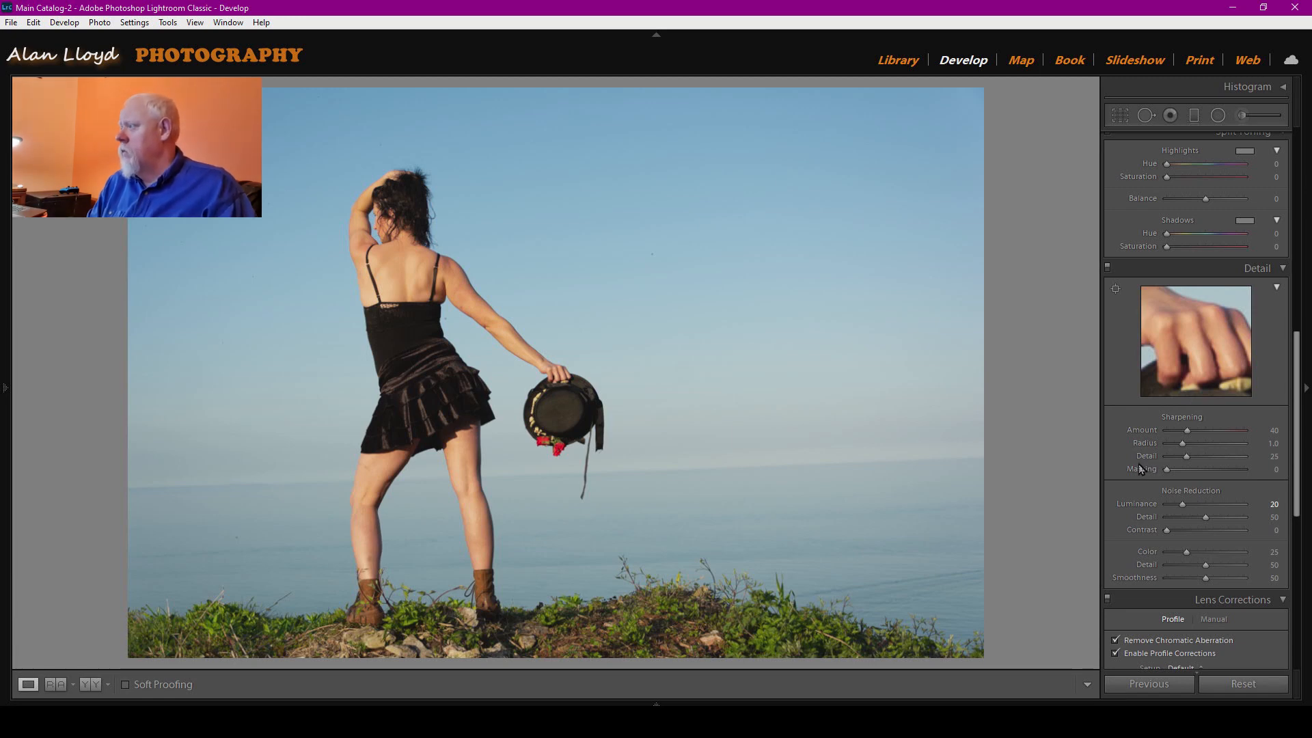
Straighten the photo automatically with Crop & Straighten and apply the crop.
scroll(1138, 465, up, 10)
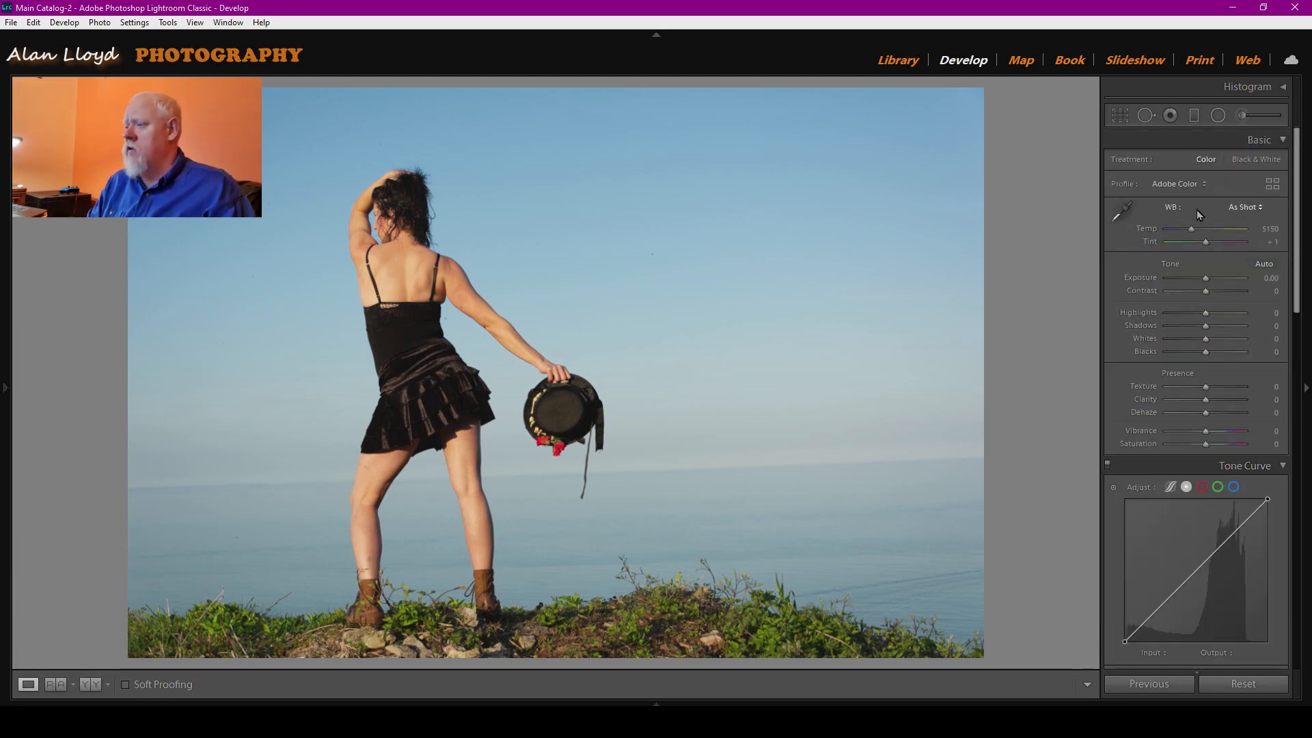
click(1121, 114)
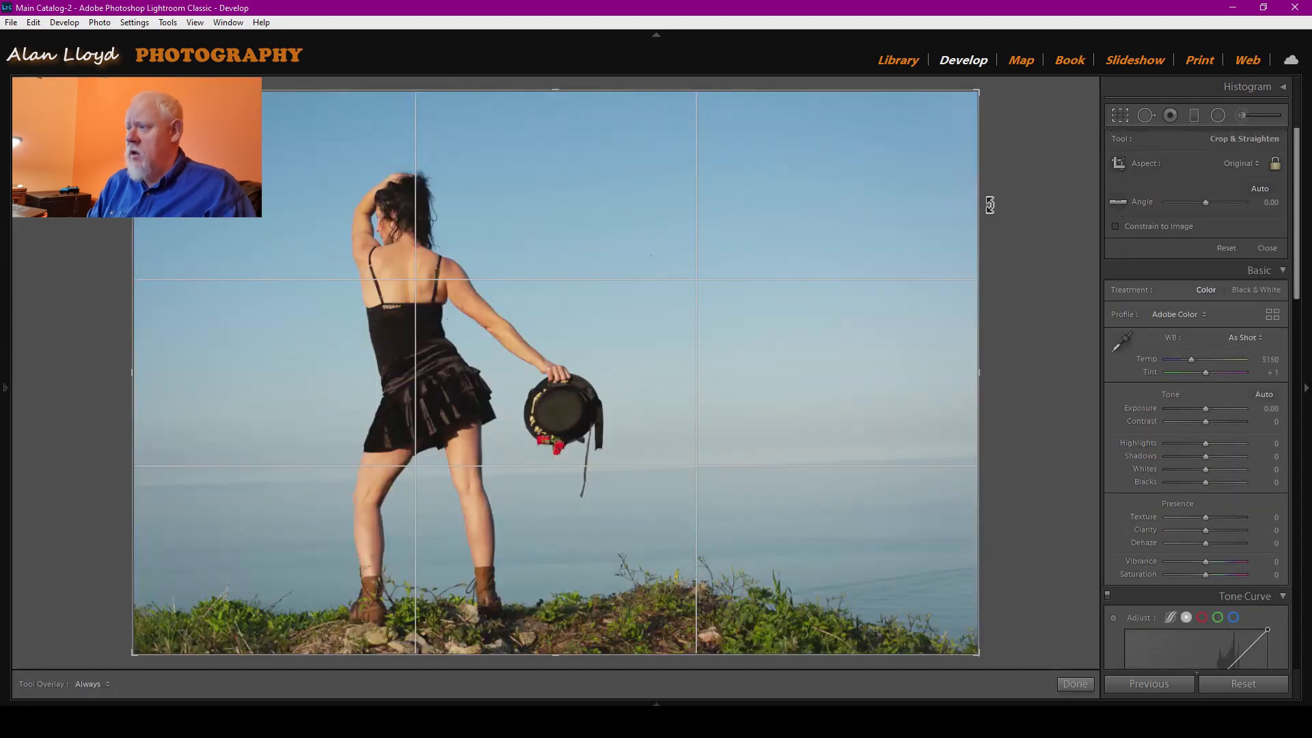
click(1260, 189)
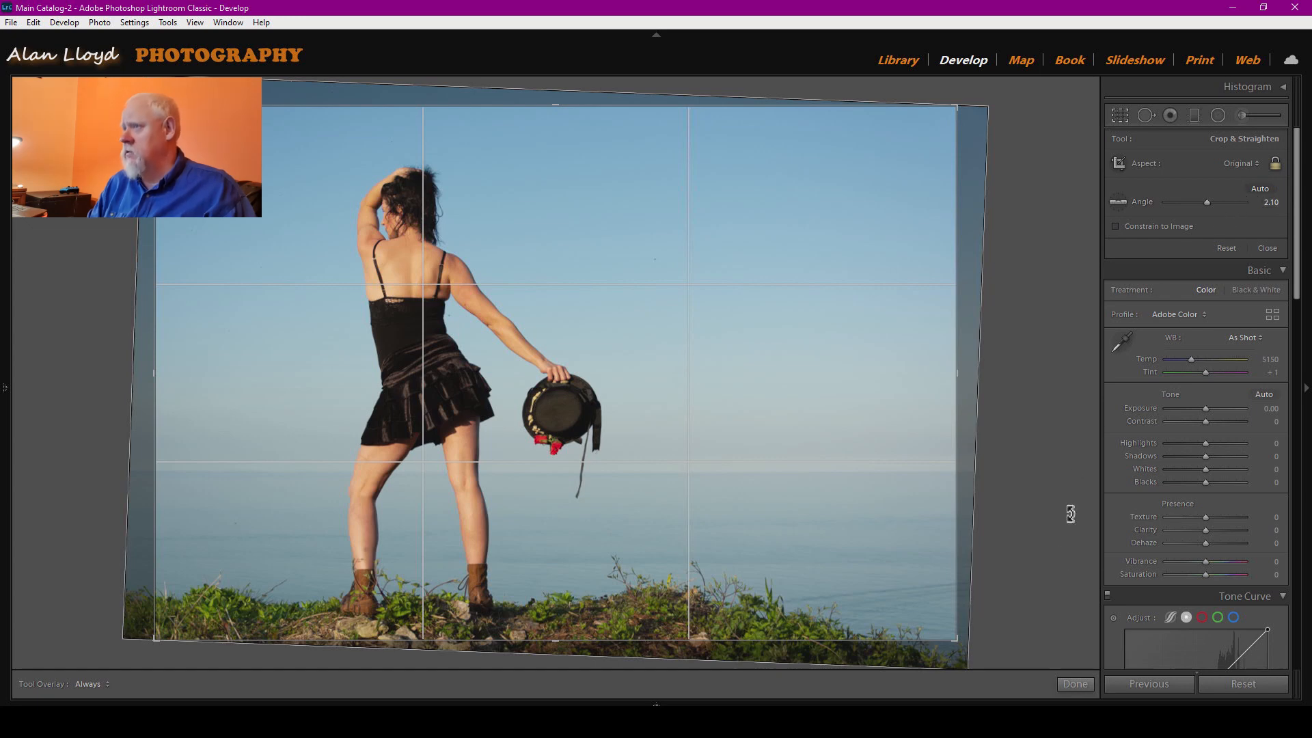
click(1075, 684)
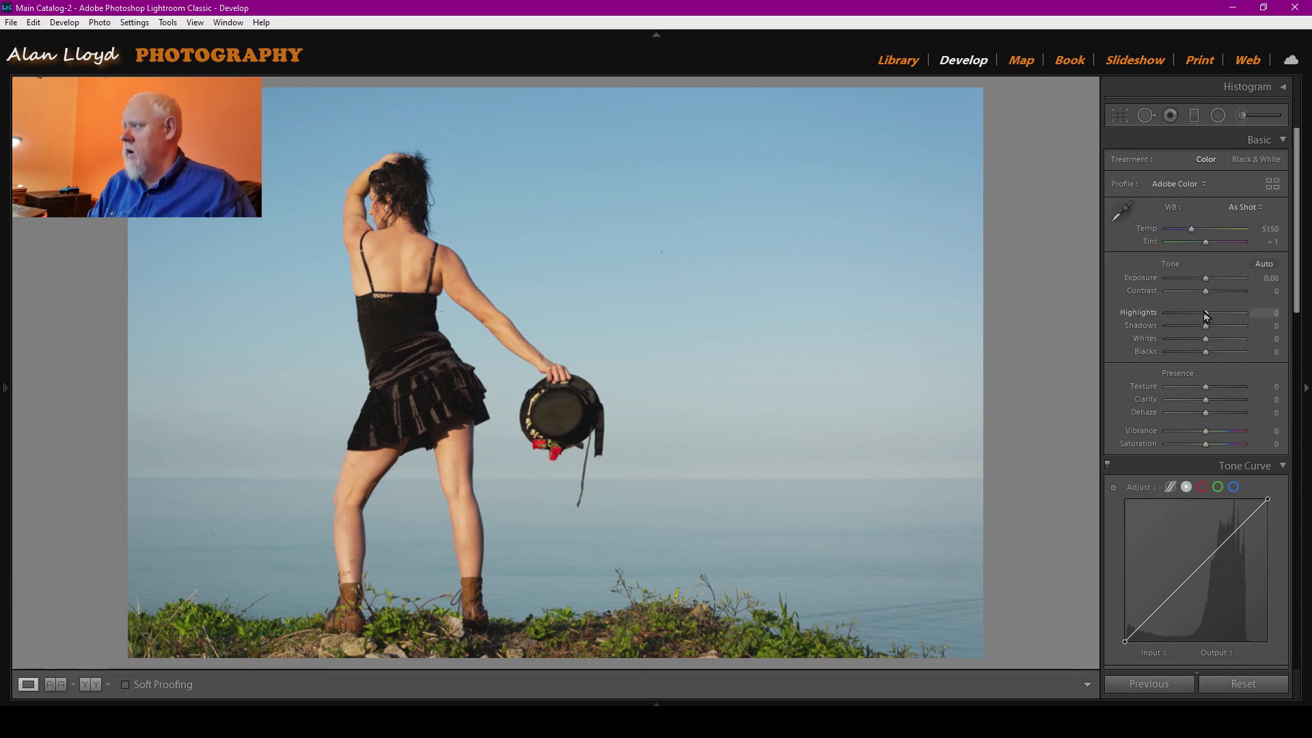
Adjust the tone: Highlights −100, Shadows +49, Exposure −0.35, Whites +23 and Blacks −8.
drag(1205, 312, 1146, 317)
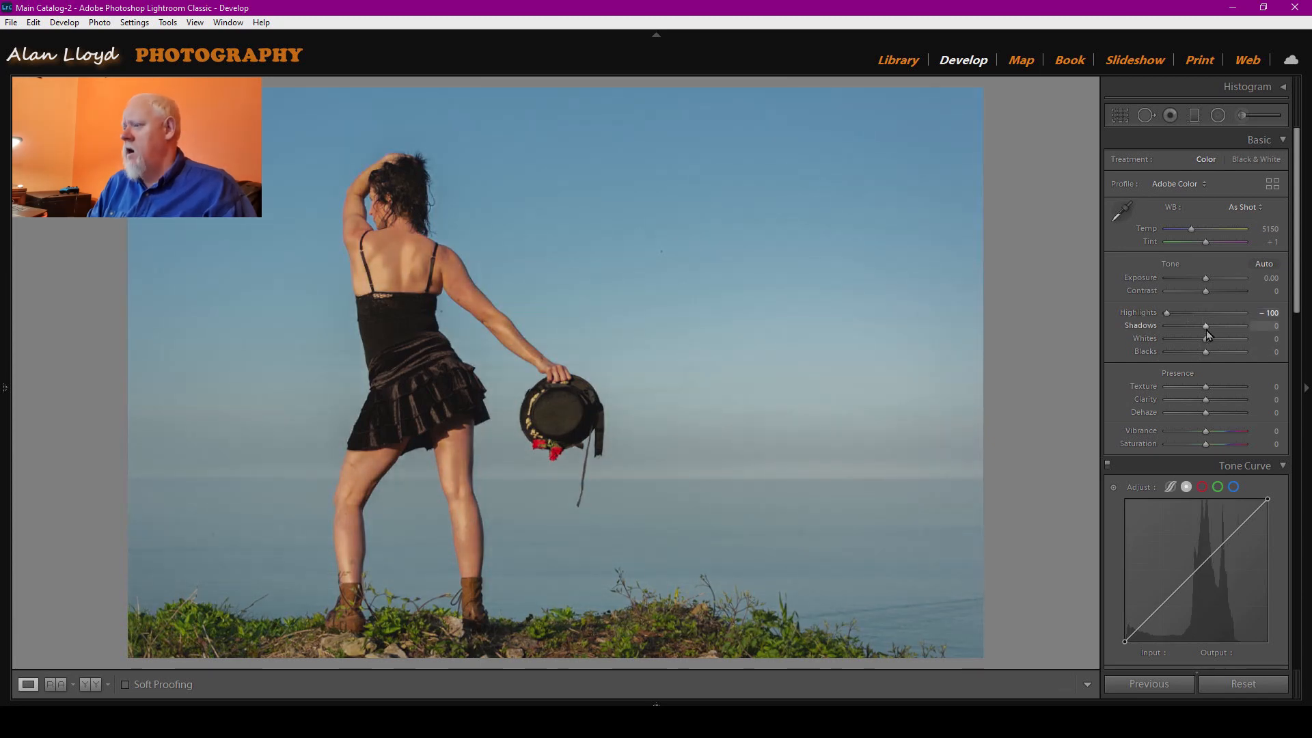
drag(1208, 332, 1224, 325)
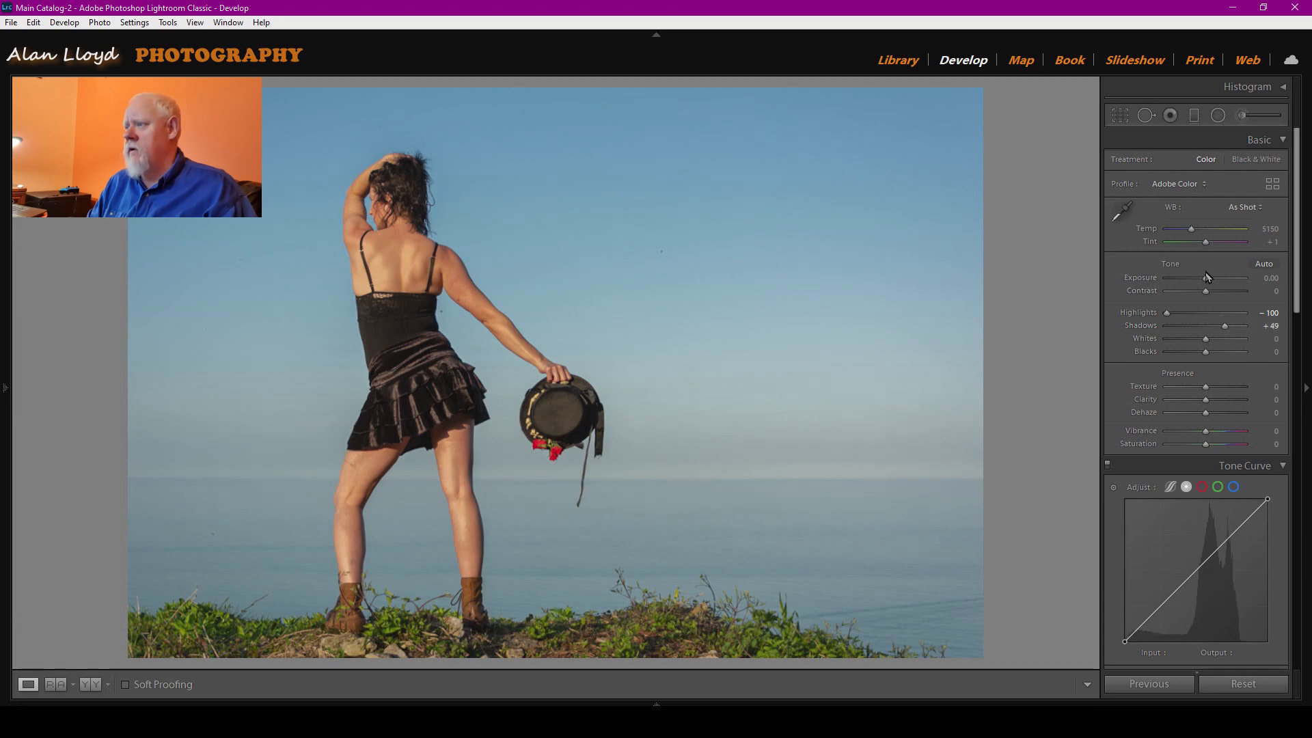
drag(1205, 281, 1203, 280)
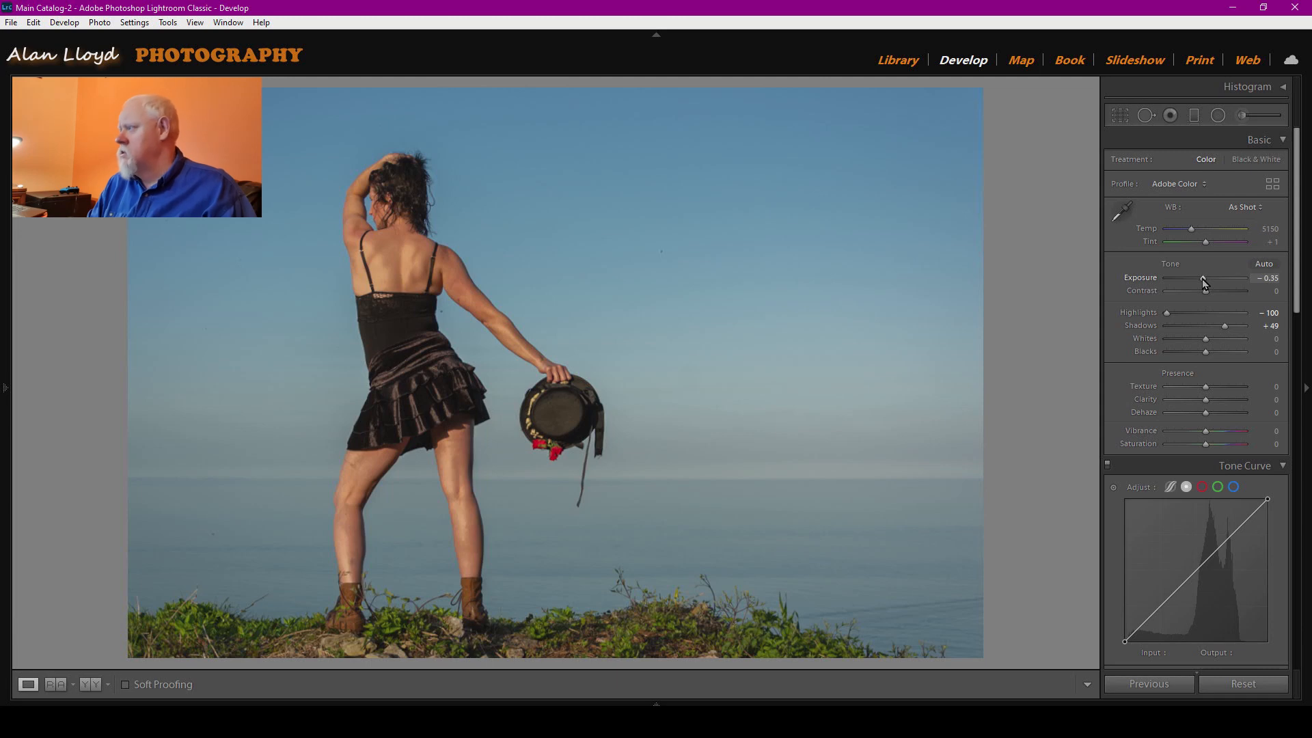
shift+double_click(1205, 340)
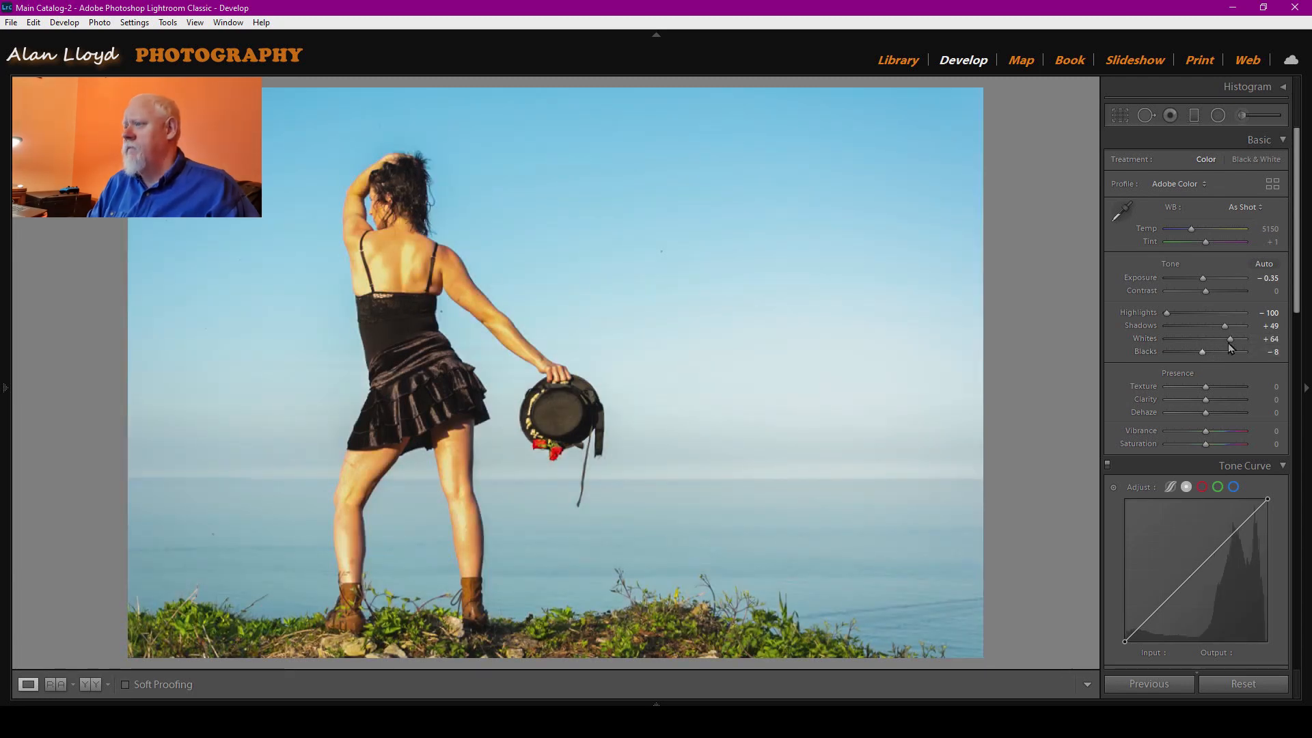
drag(1228, 344, 1216, 345)
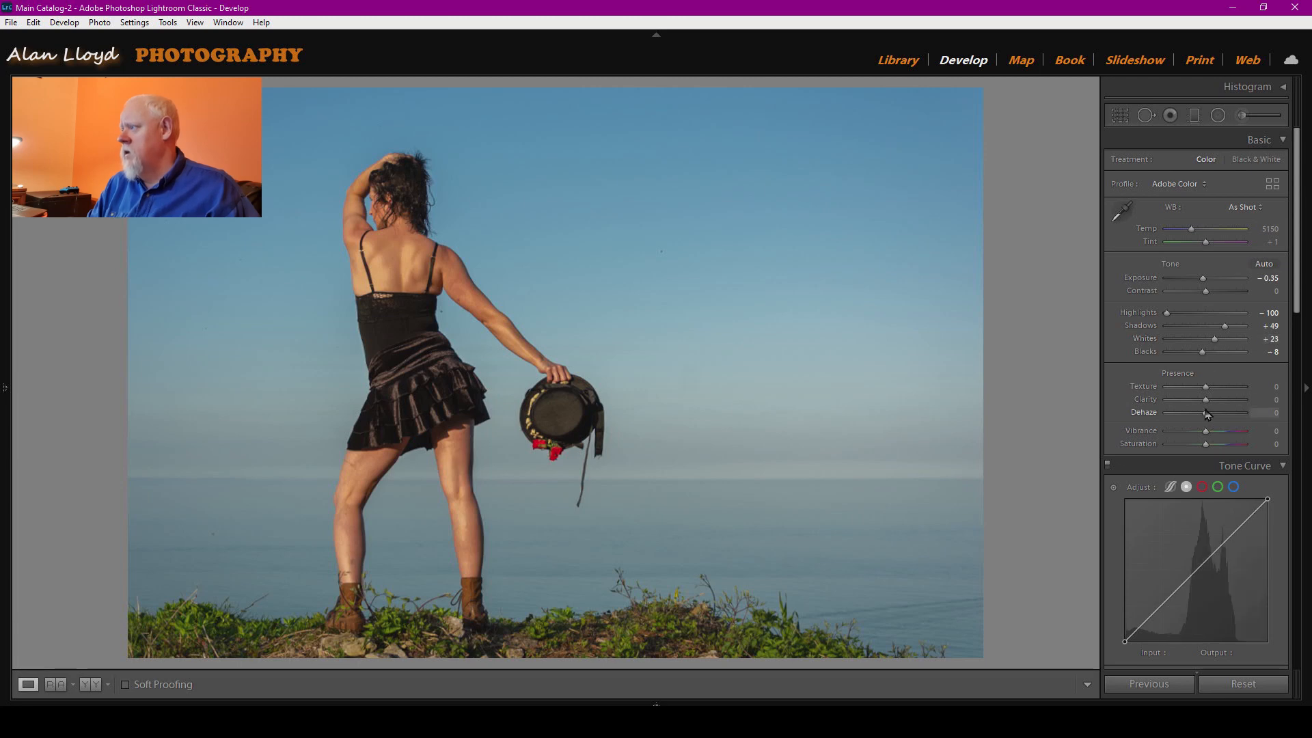
Try stronger vibrance up to +100 and settle on a Vibrance of +51.
drag(1205, 433, 1226, 436)
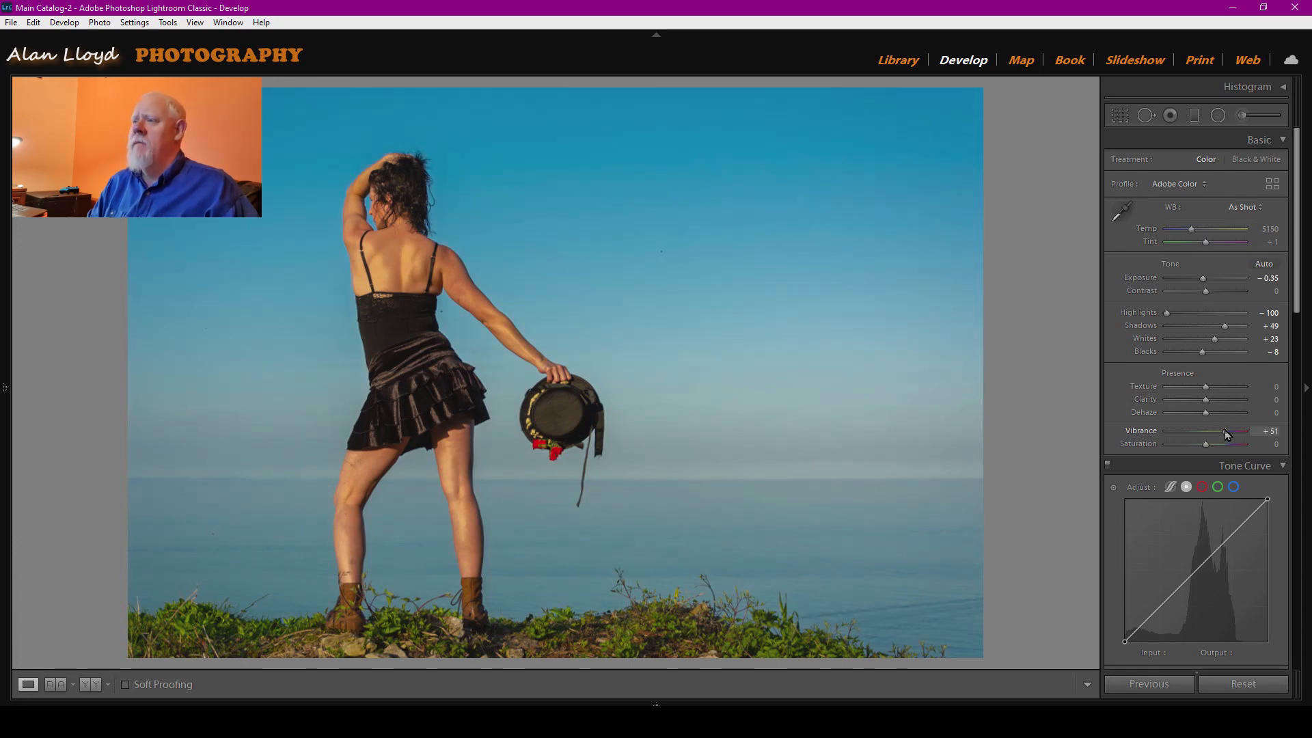
drag(1226, 434, 1243, 433)
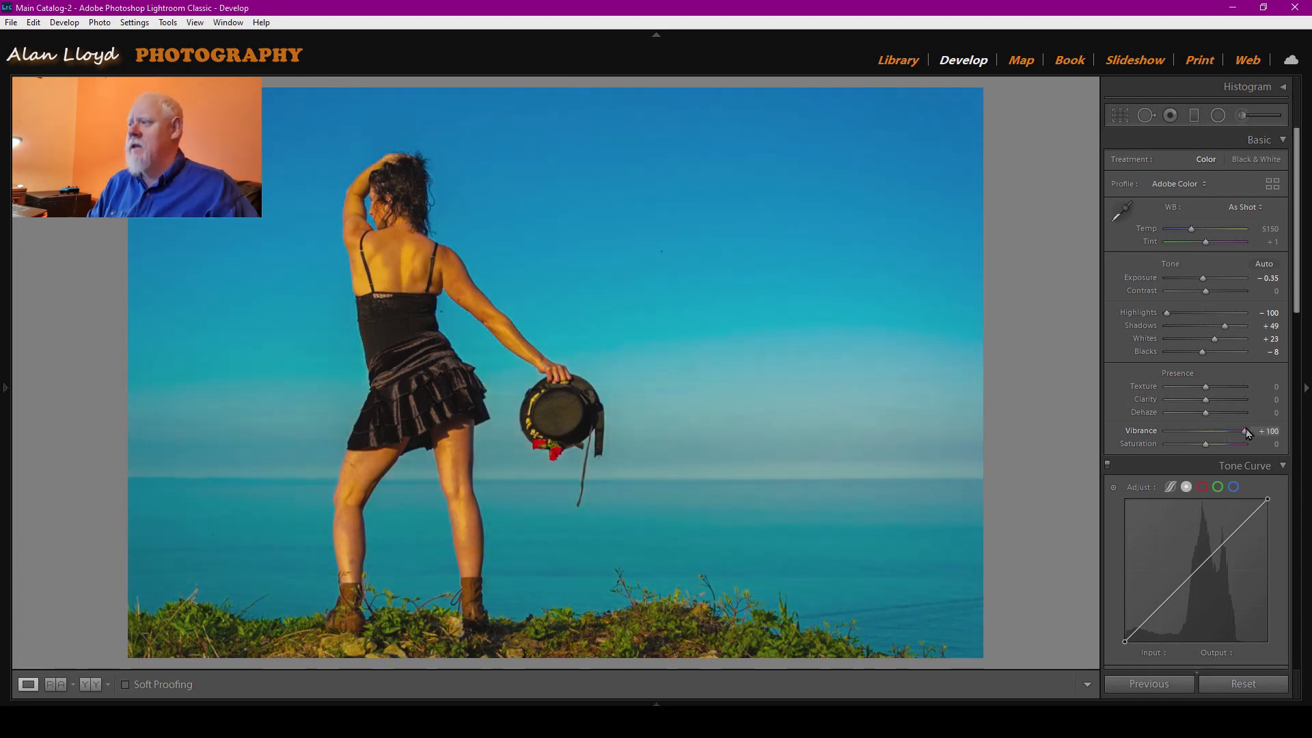
drag(1248, 432, 1225, 435)
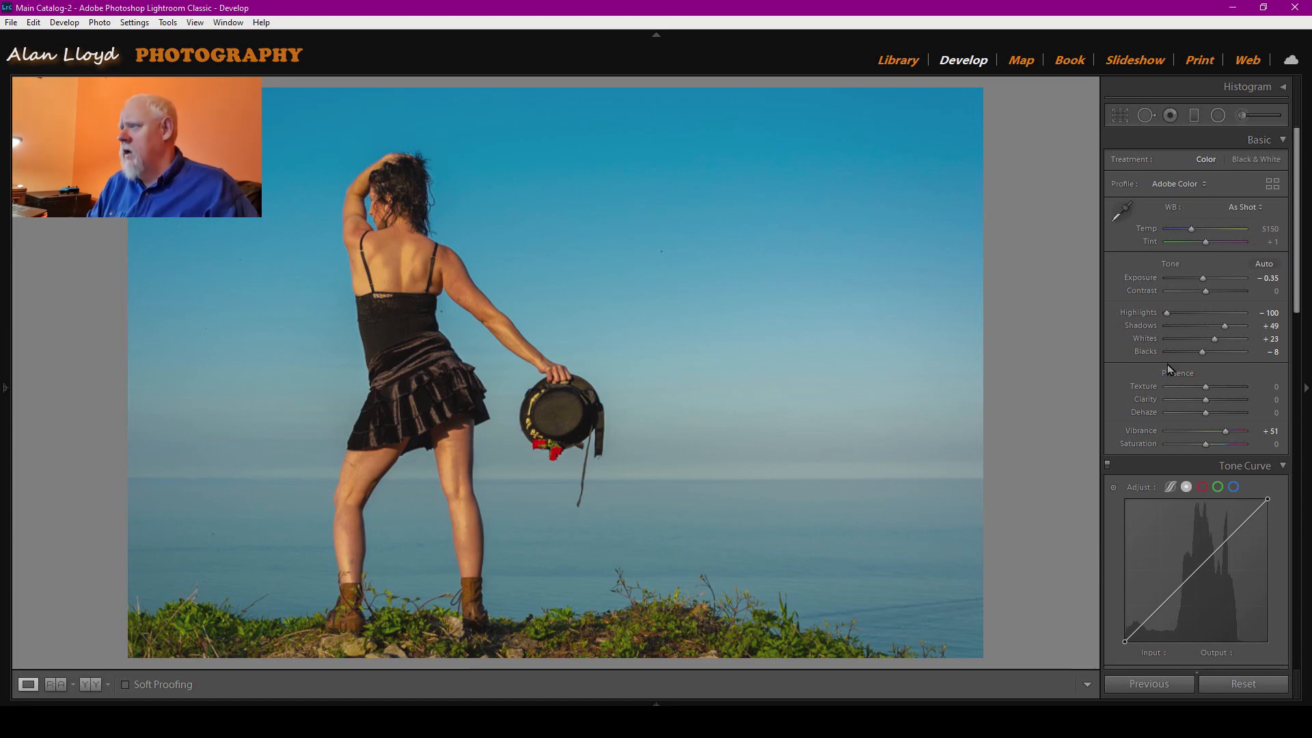
Heal the small dark spot in the open sky above the hat with Spot Removal at size 31.
click(674, 262)
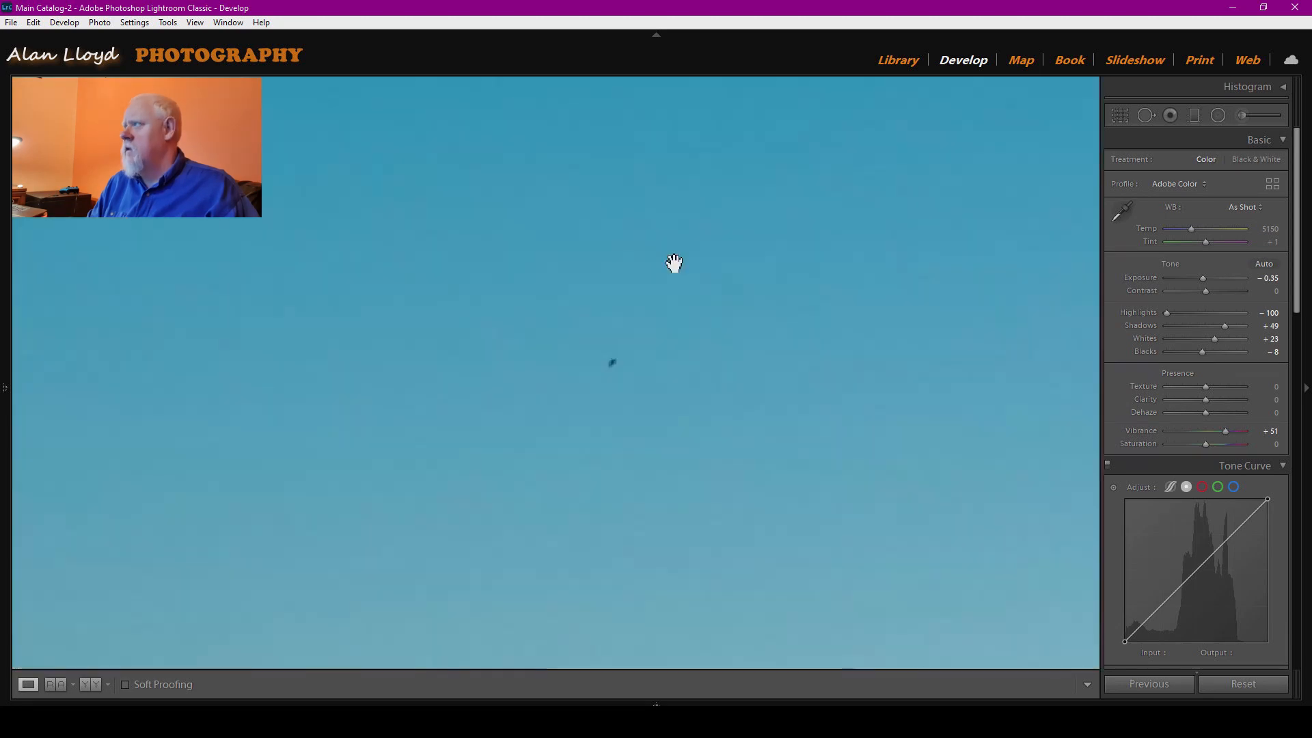
click(1146, 117)
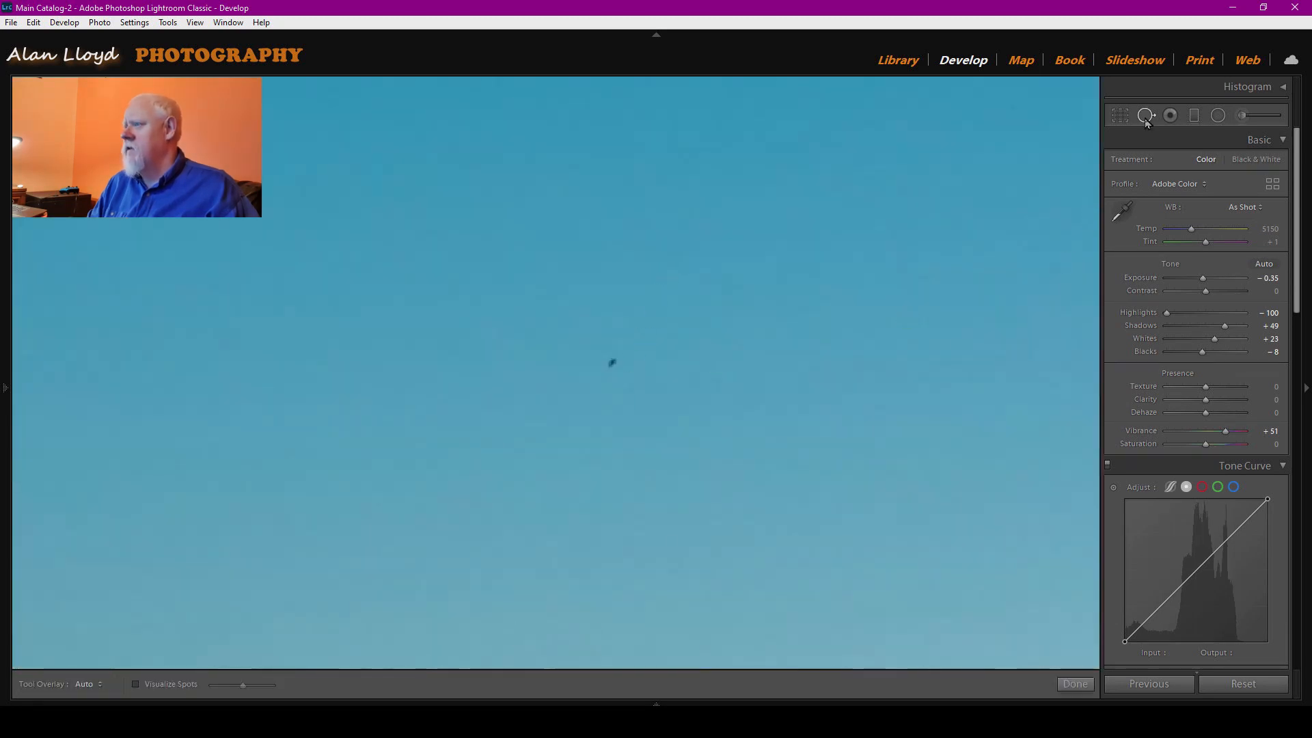
scroll(607, 365, down, 3)
click(610, 363)
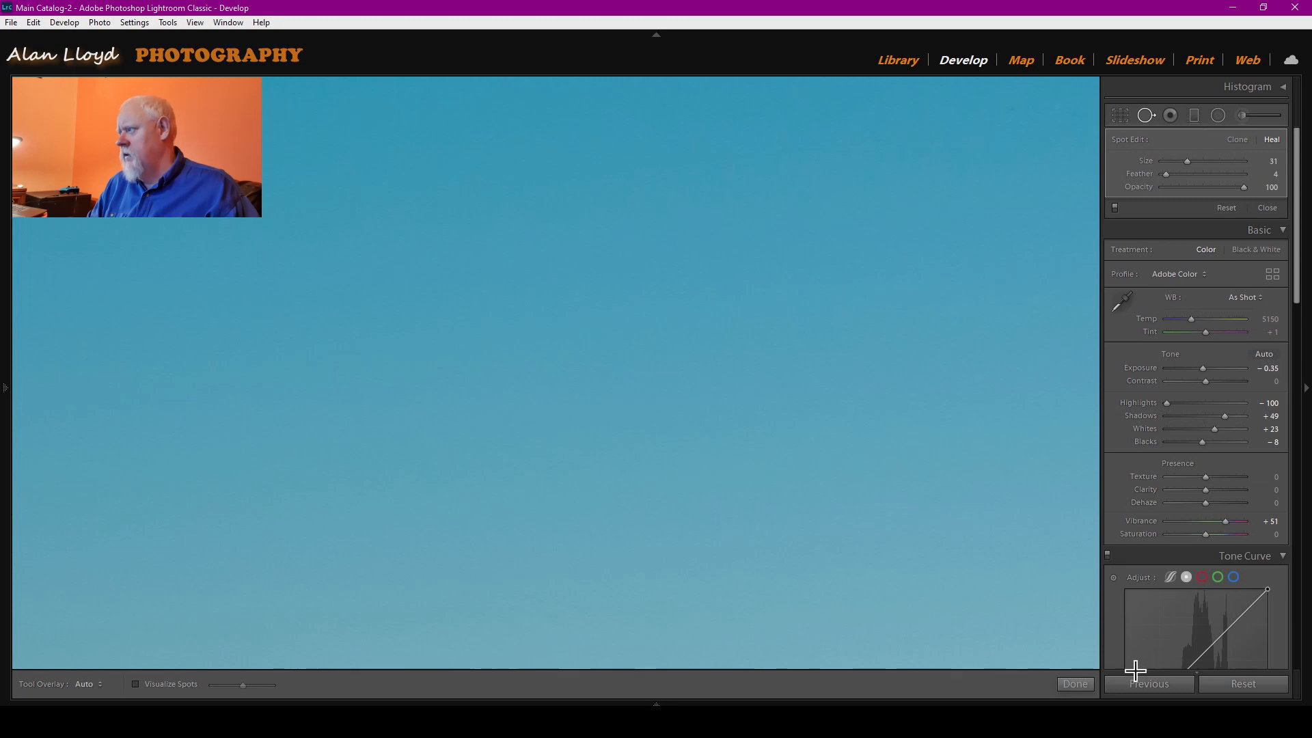
click(1075, 684)
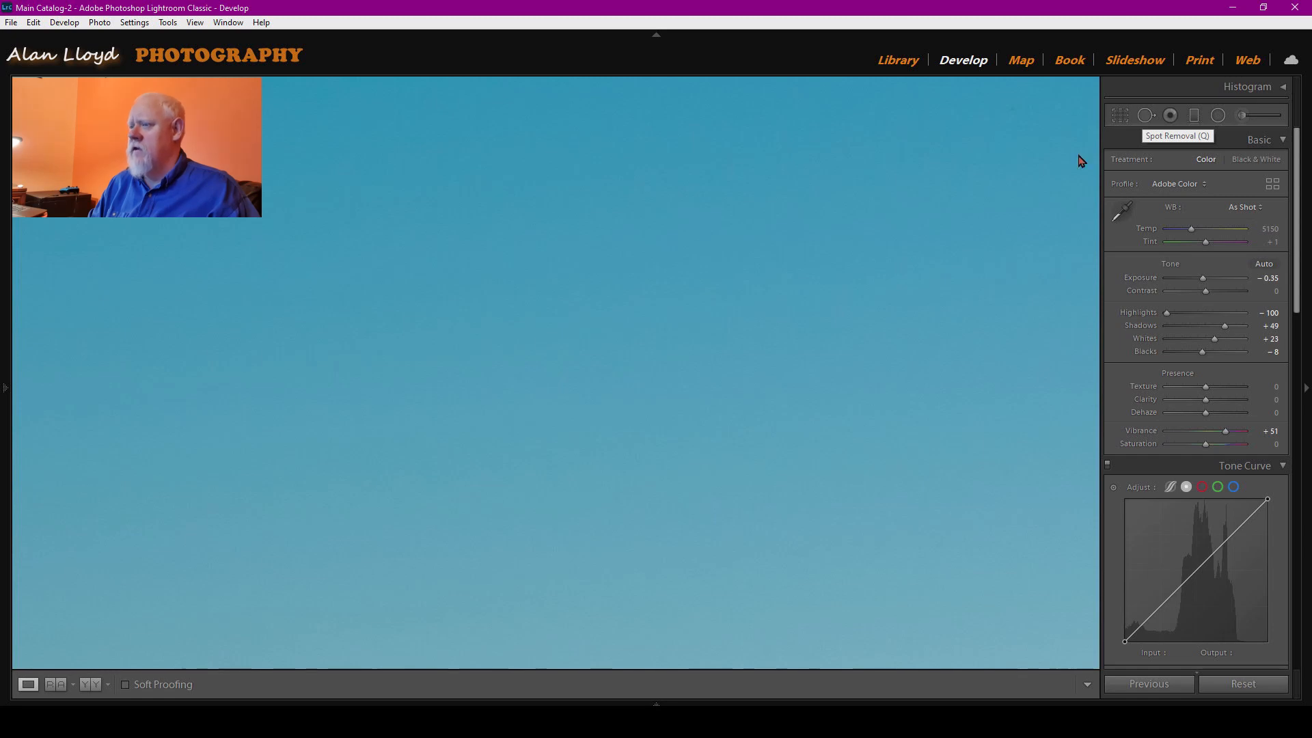
click(795, 313)
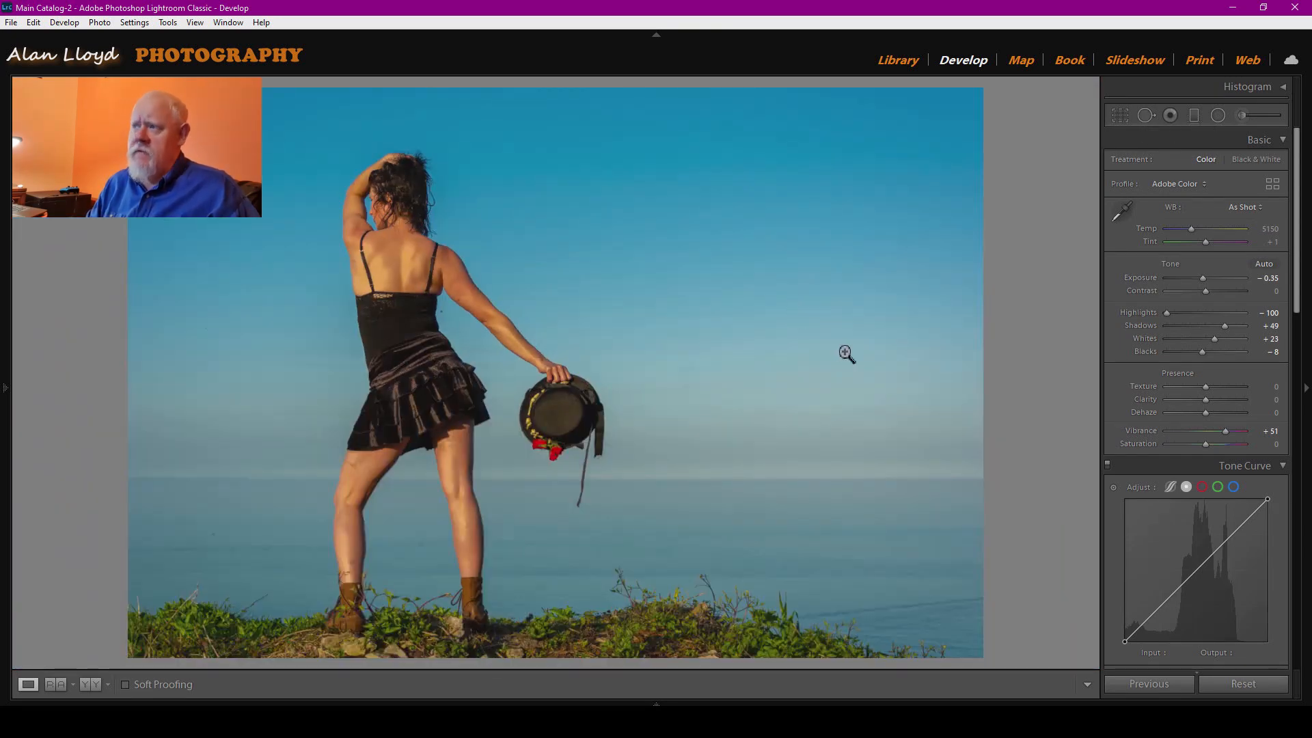
Heal the dark spot in the sky between the woman's waist and her outstretched arm with a size 31 spot.
click(444, 322)
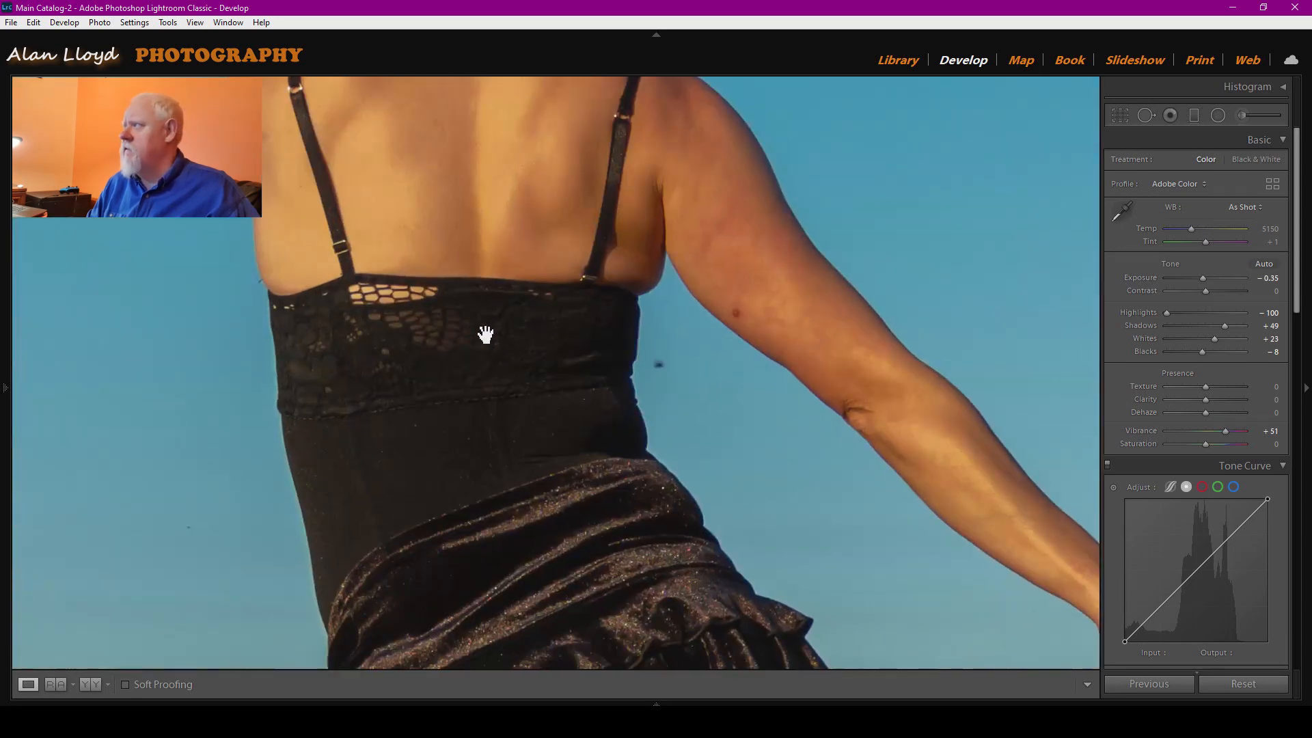
click(1150, 120)
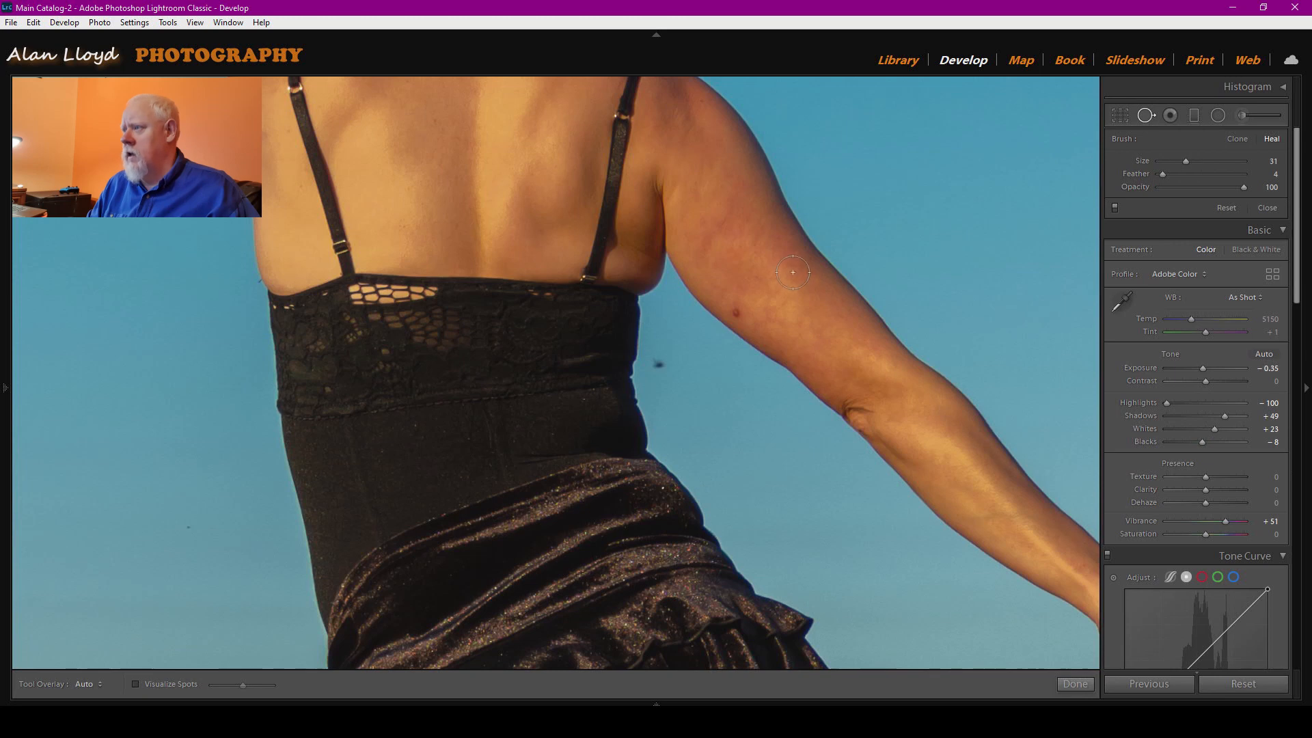
click(660, 363)
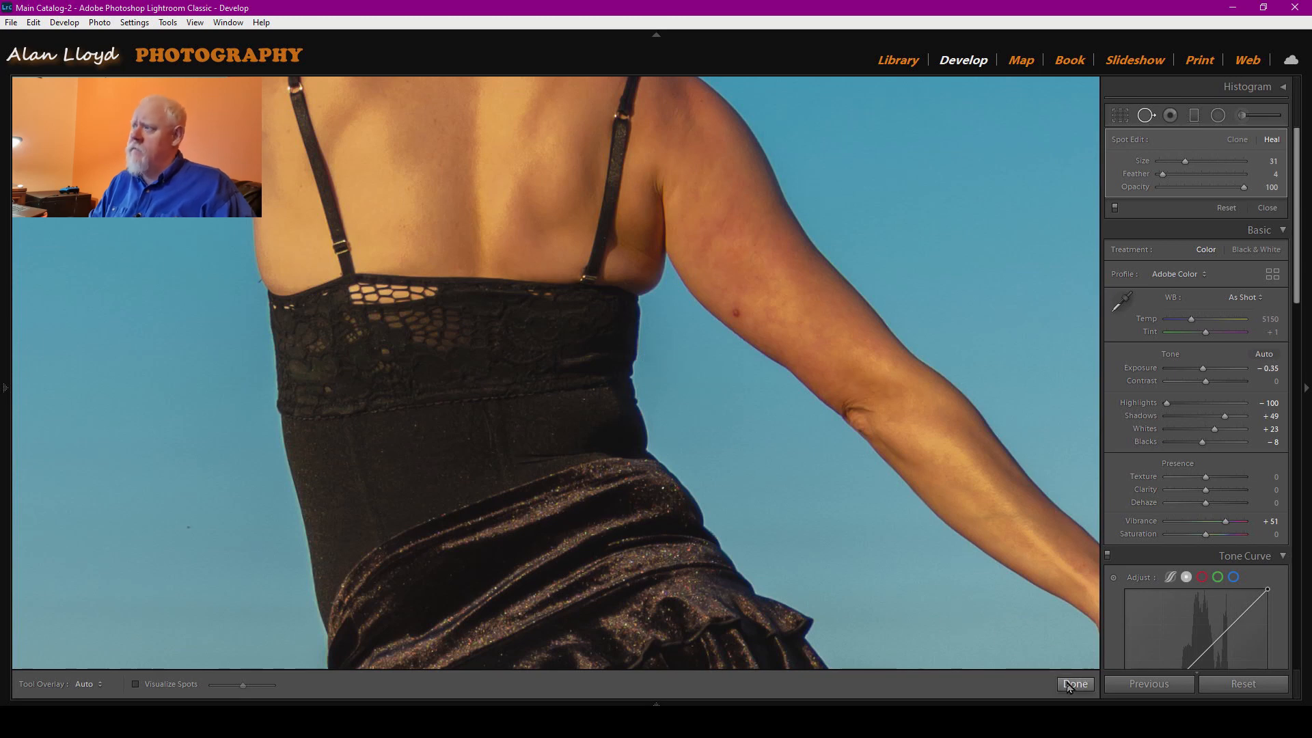
Reduce the healing spot to size 21 and heal the small mark on the woman's upper arm.
scroll(736, 314, down, 5)
click(736, 314)
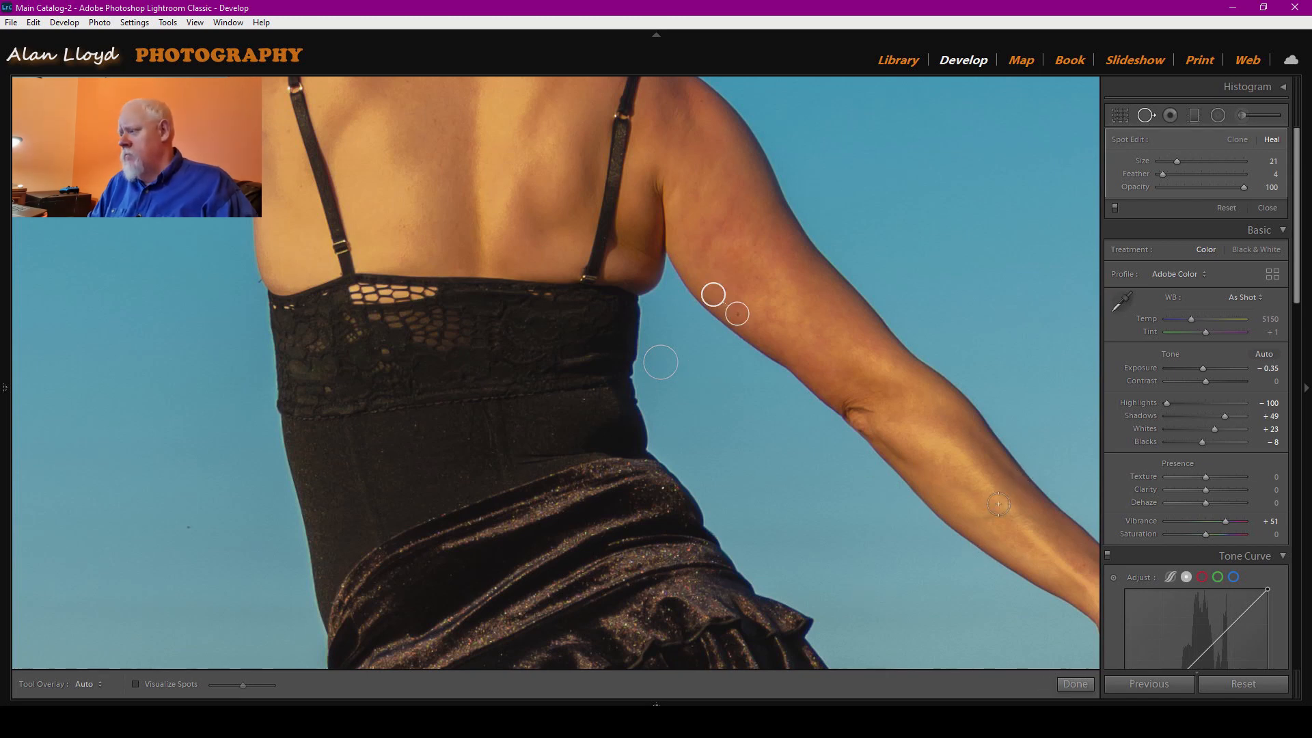
click(1074, 684)
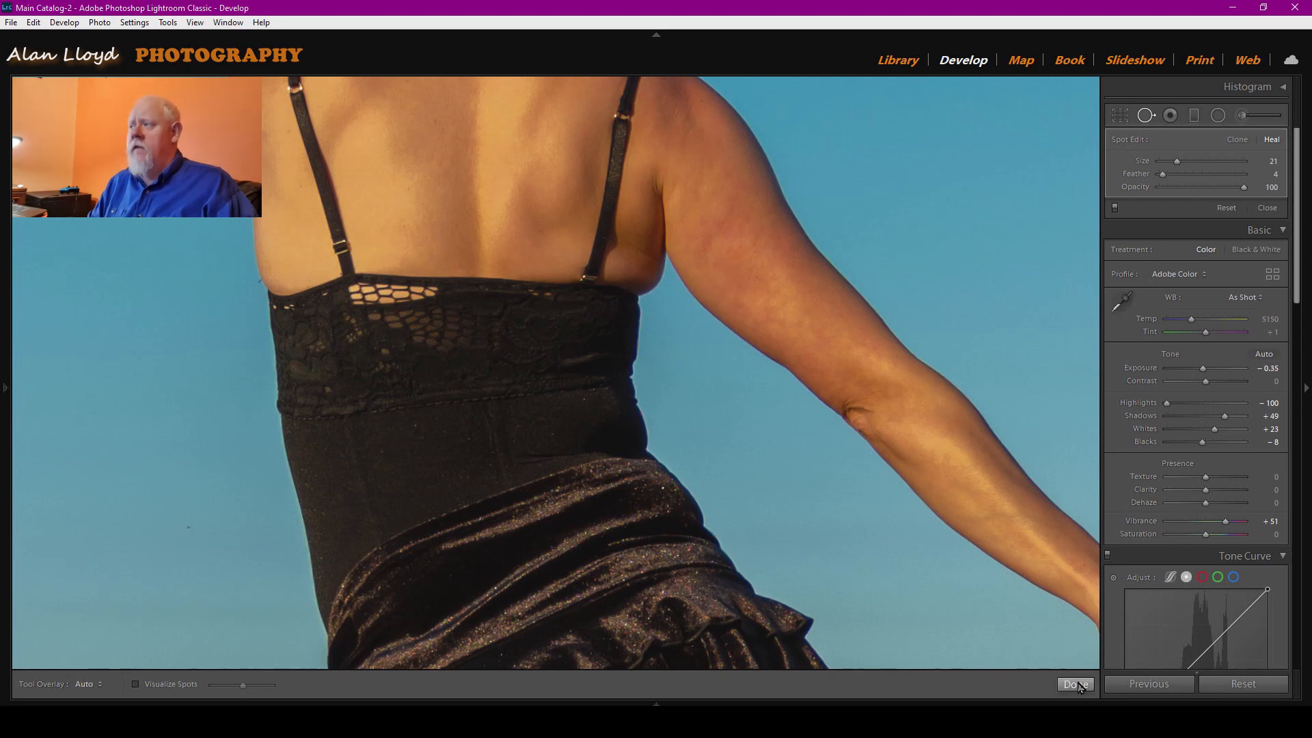
click(732, 348)
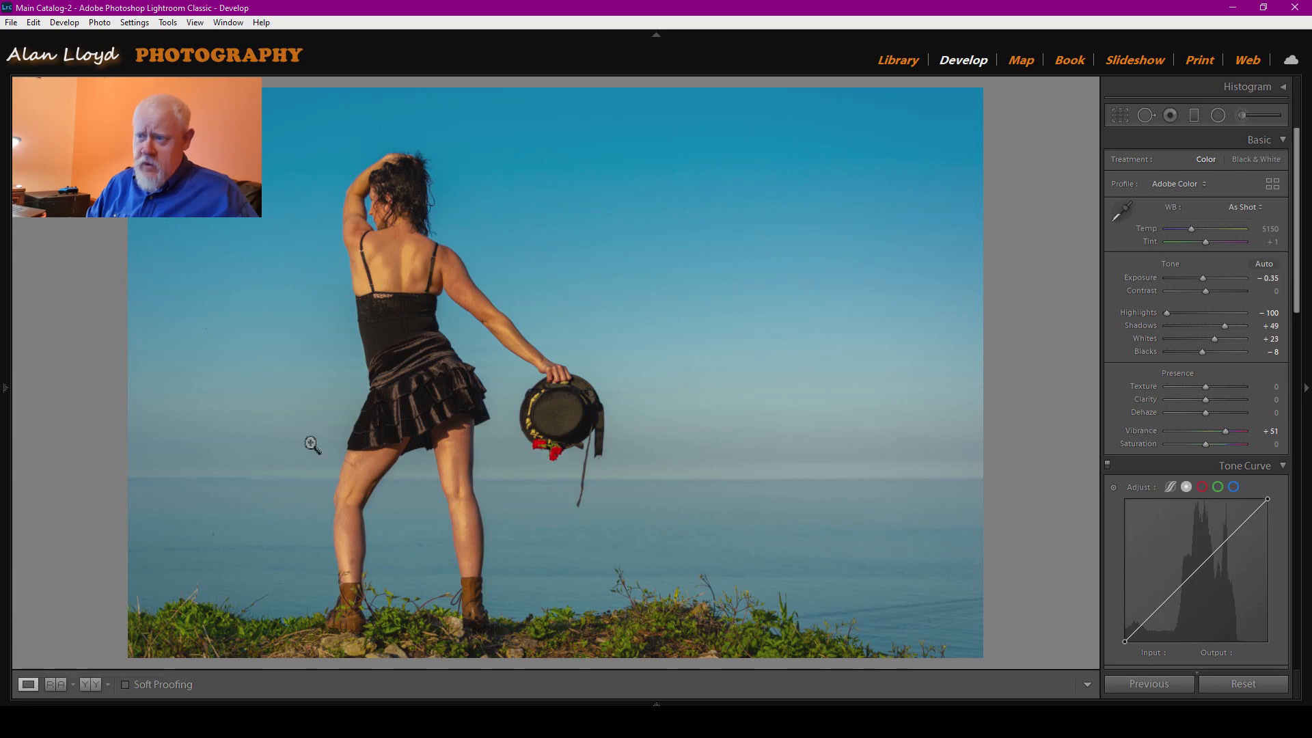
Heal the dark spot in the sea near the photo's left edge at size 29, moving its sample source to clean water beside it.
click(222, 533)
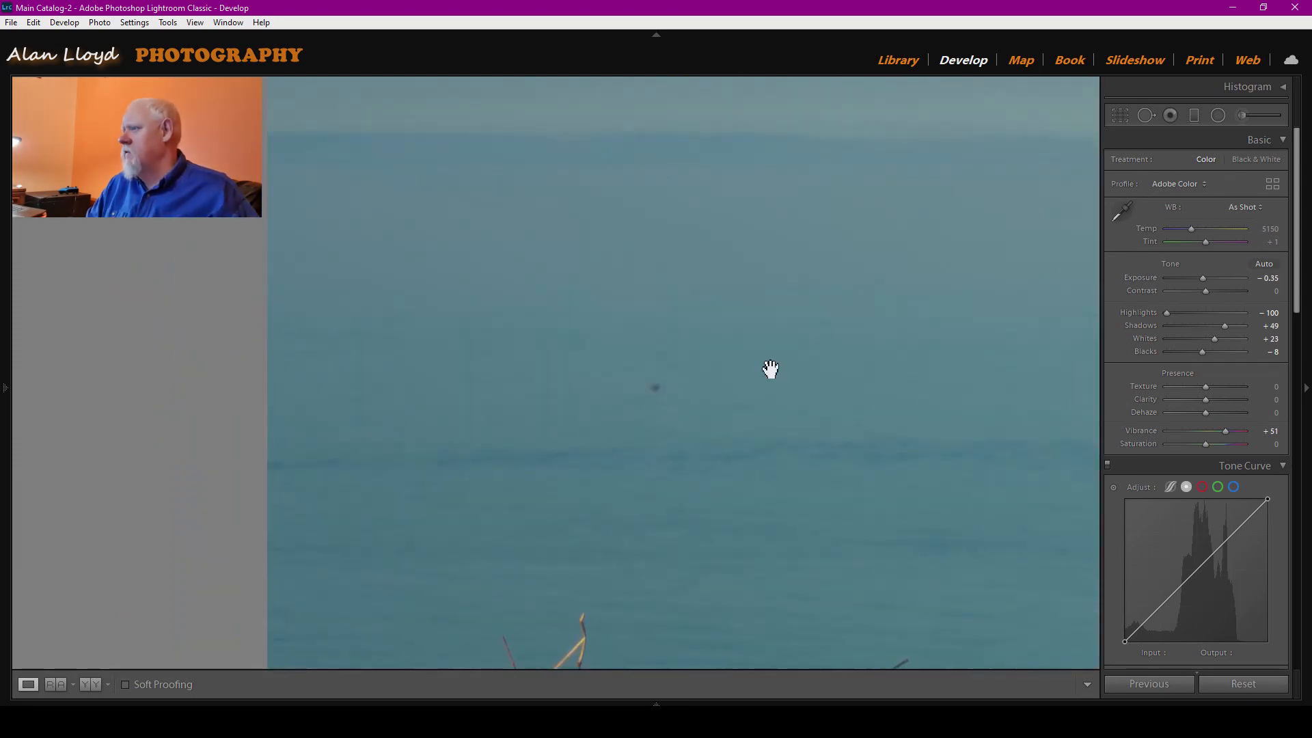
click(1145, 115)
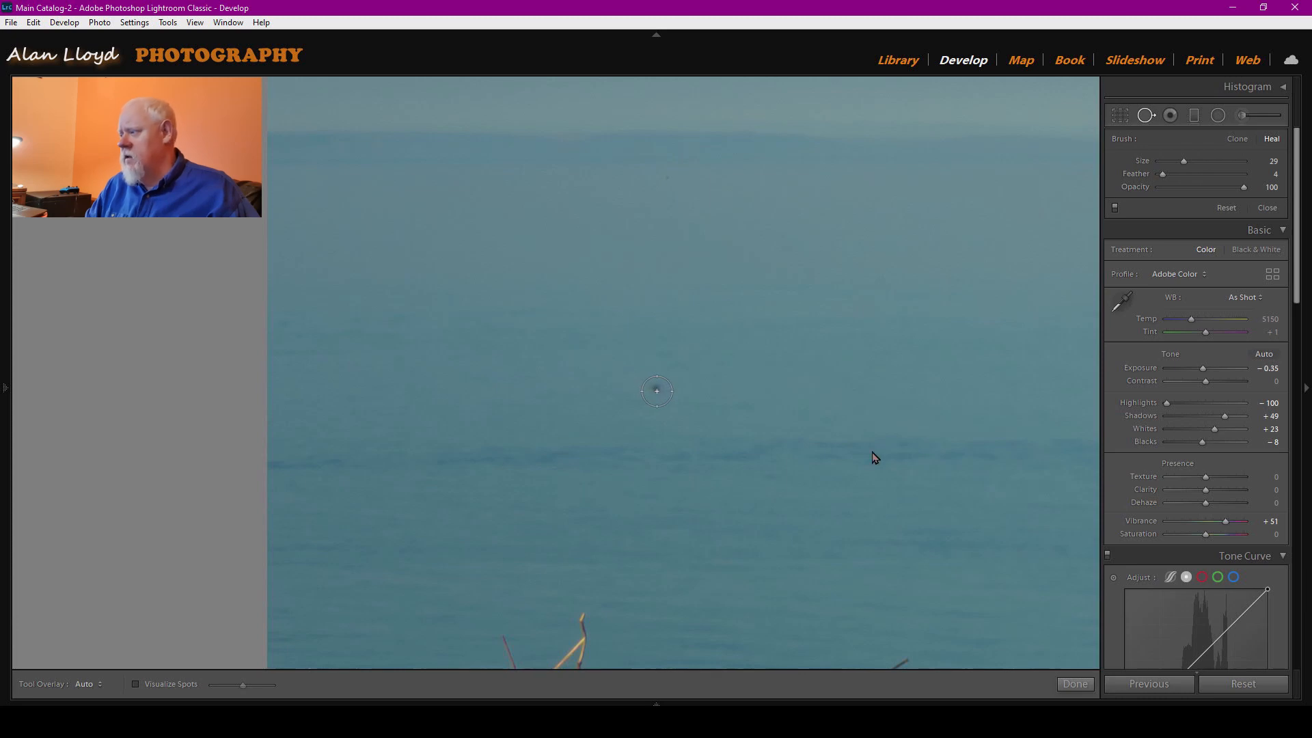
click(656, 391)
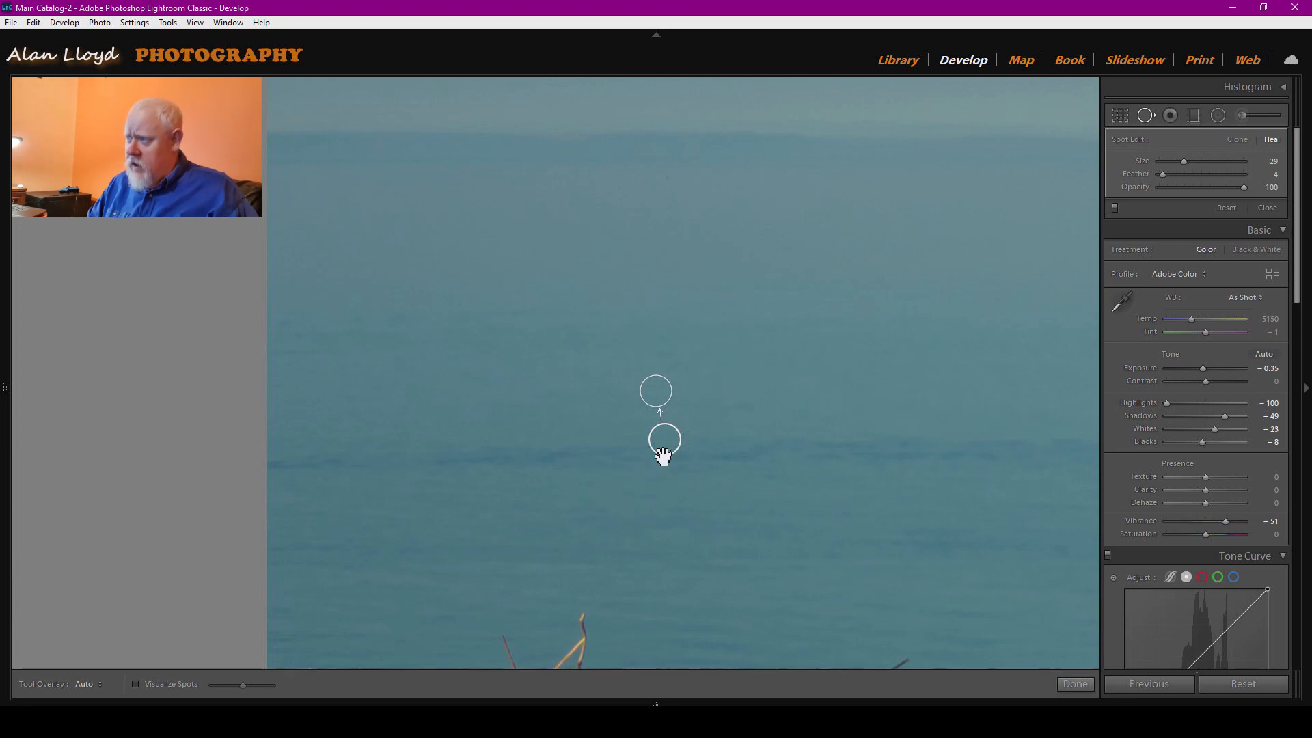
mouse_move(665, 451)
mouse_down()
mouse_move(696, 442)
mouse_move(712, 414)
mouse_up()
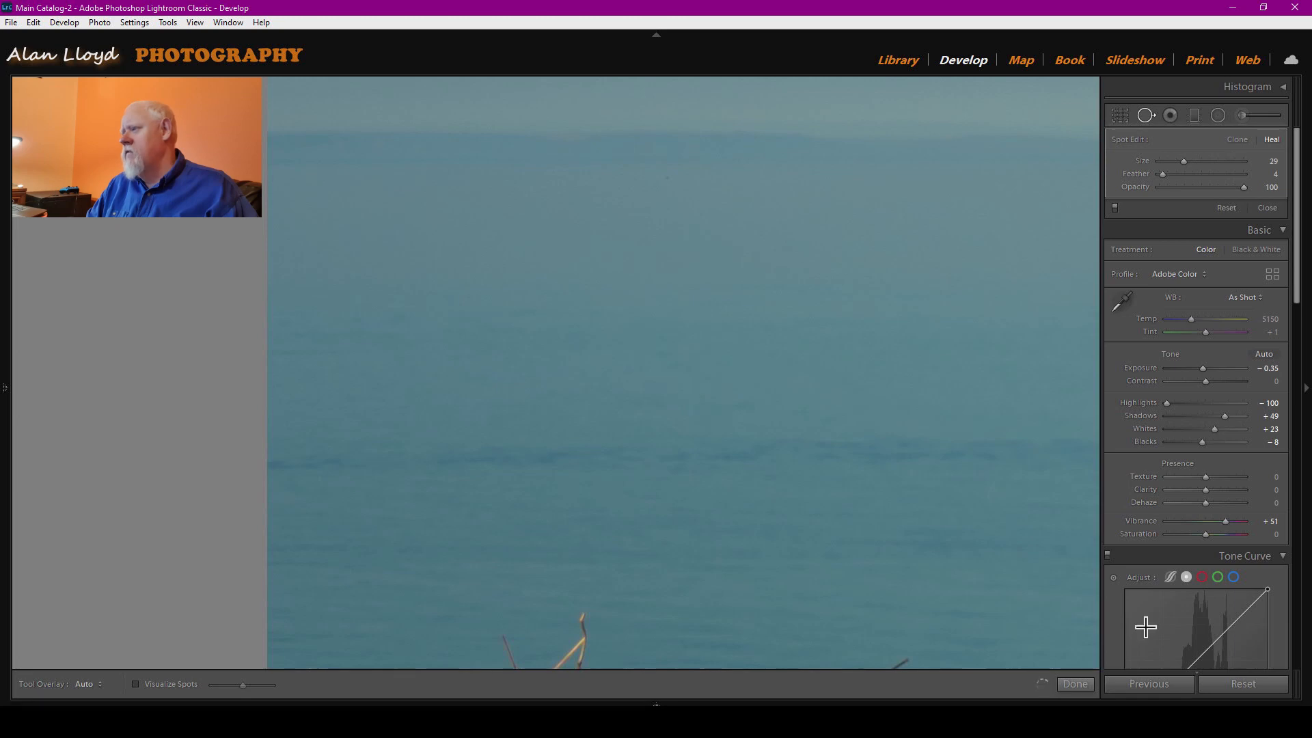
click(1075, 683)
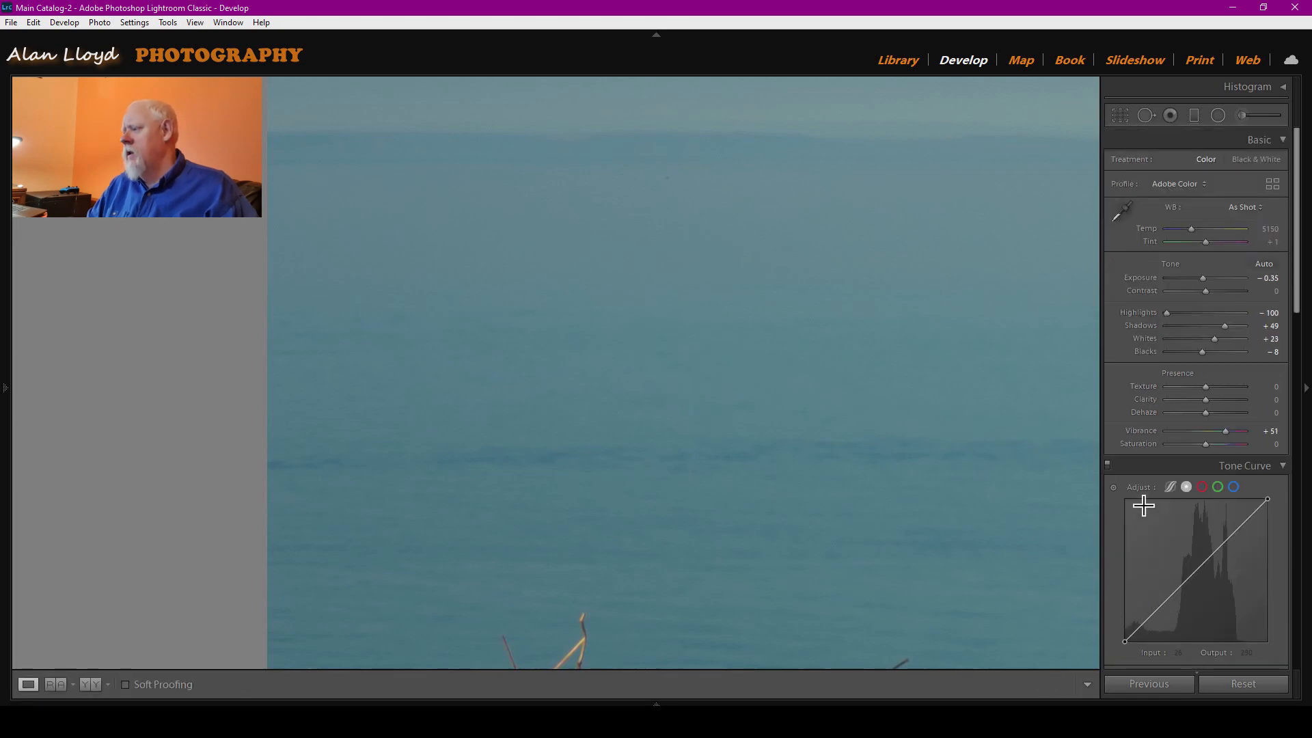
click(955, 384)
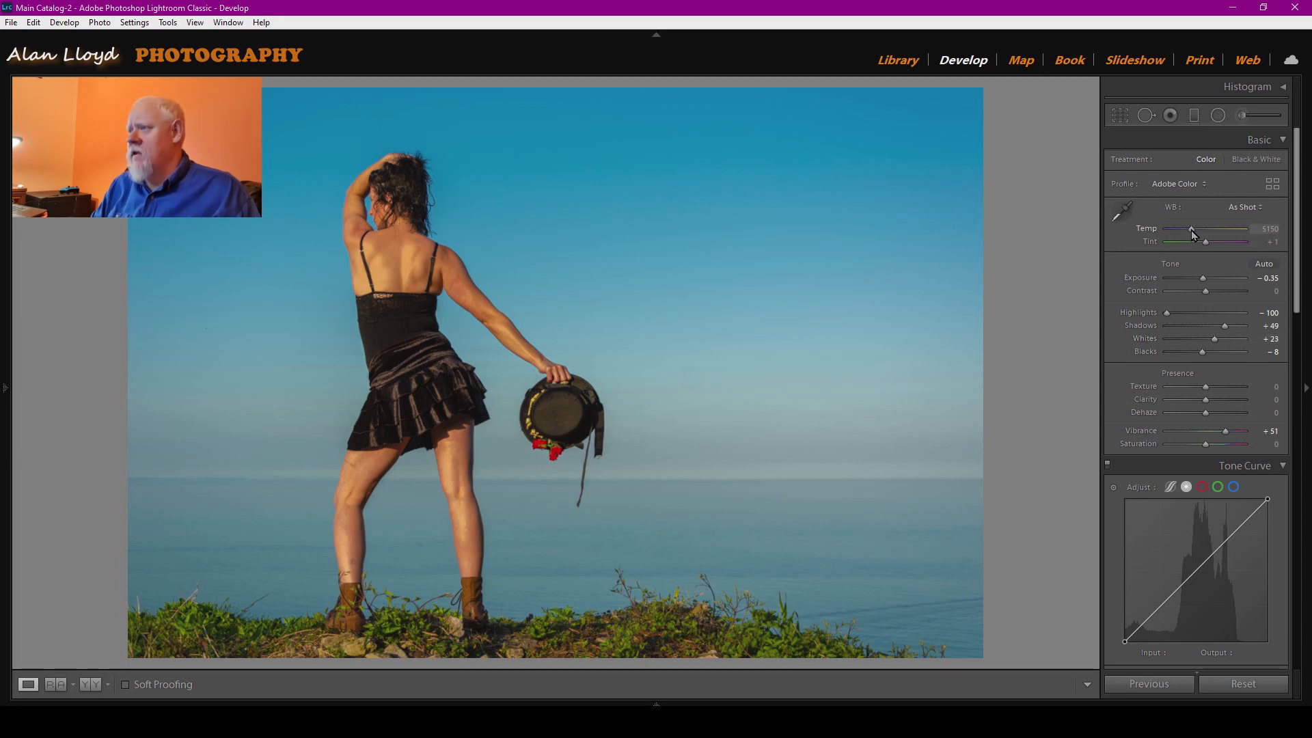
Cool the photo's white balance to Temp 4632, reduce Vibrance to +39 and shift Tint to +26.
drag(1192, 234, 1189, 236)
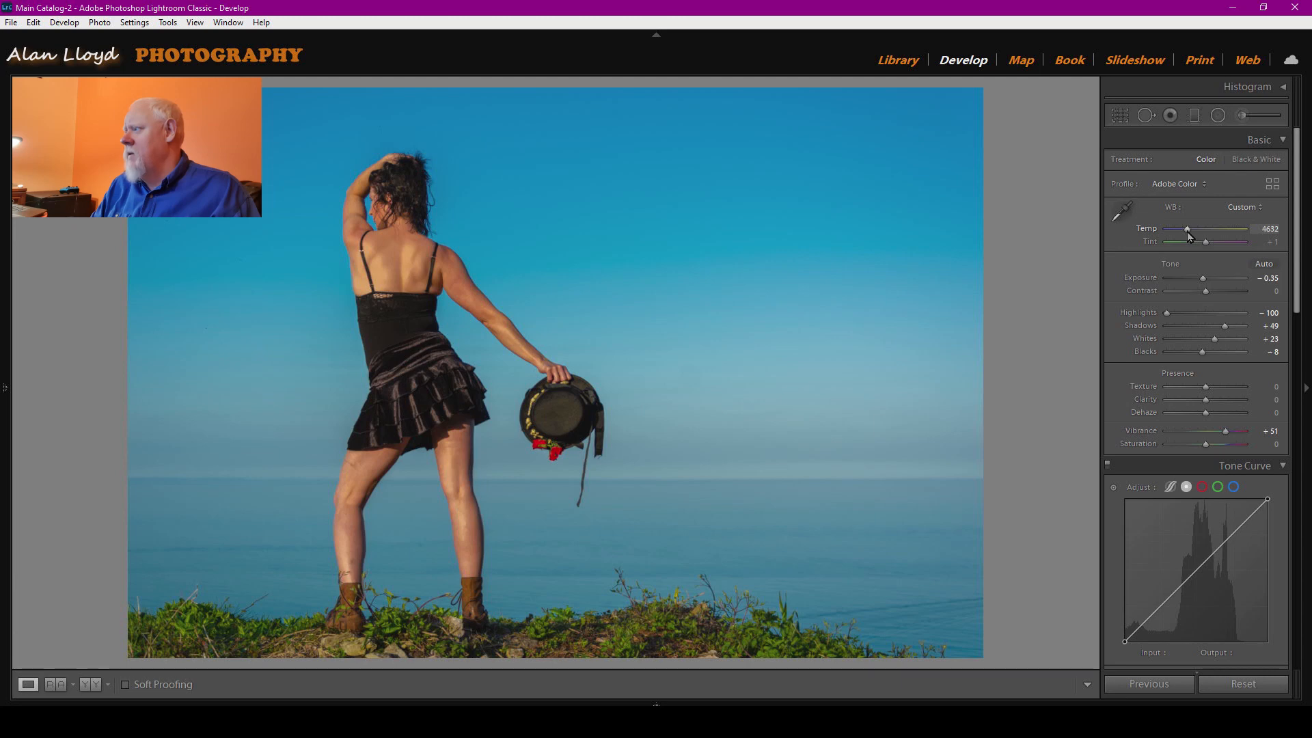
drag(1225, 432, 1223, 436)
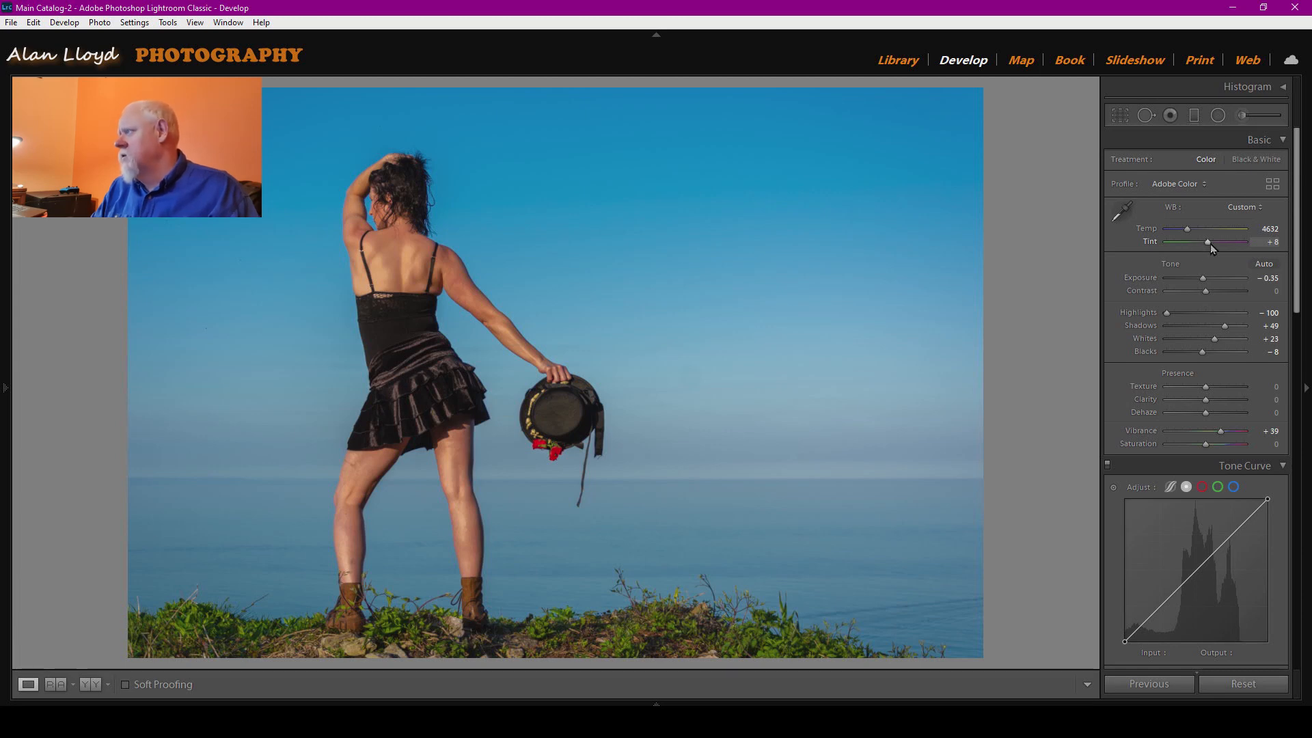
drag(1208, 243, 1211, 243)
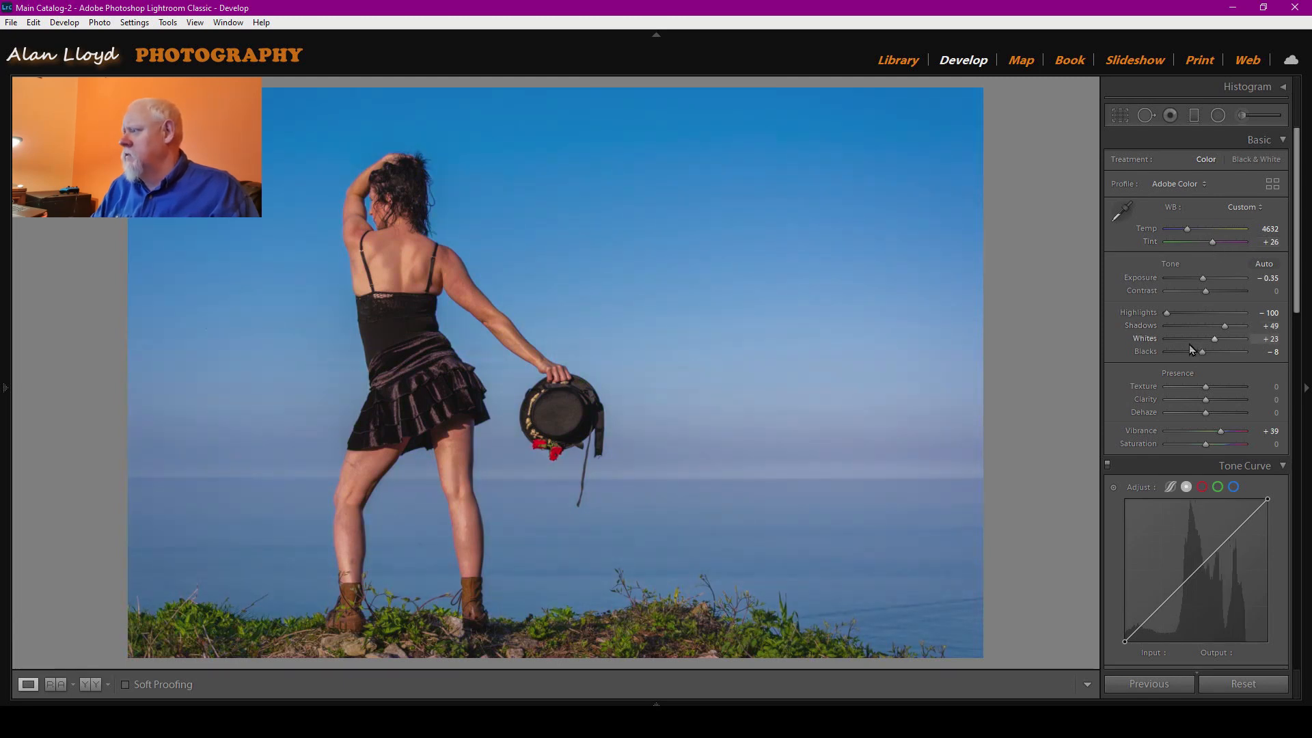
Apply the Medium Contrast point curve to the photo of the woman holding her hat.
scroll(1166, 363, down, 5)
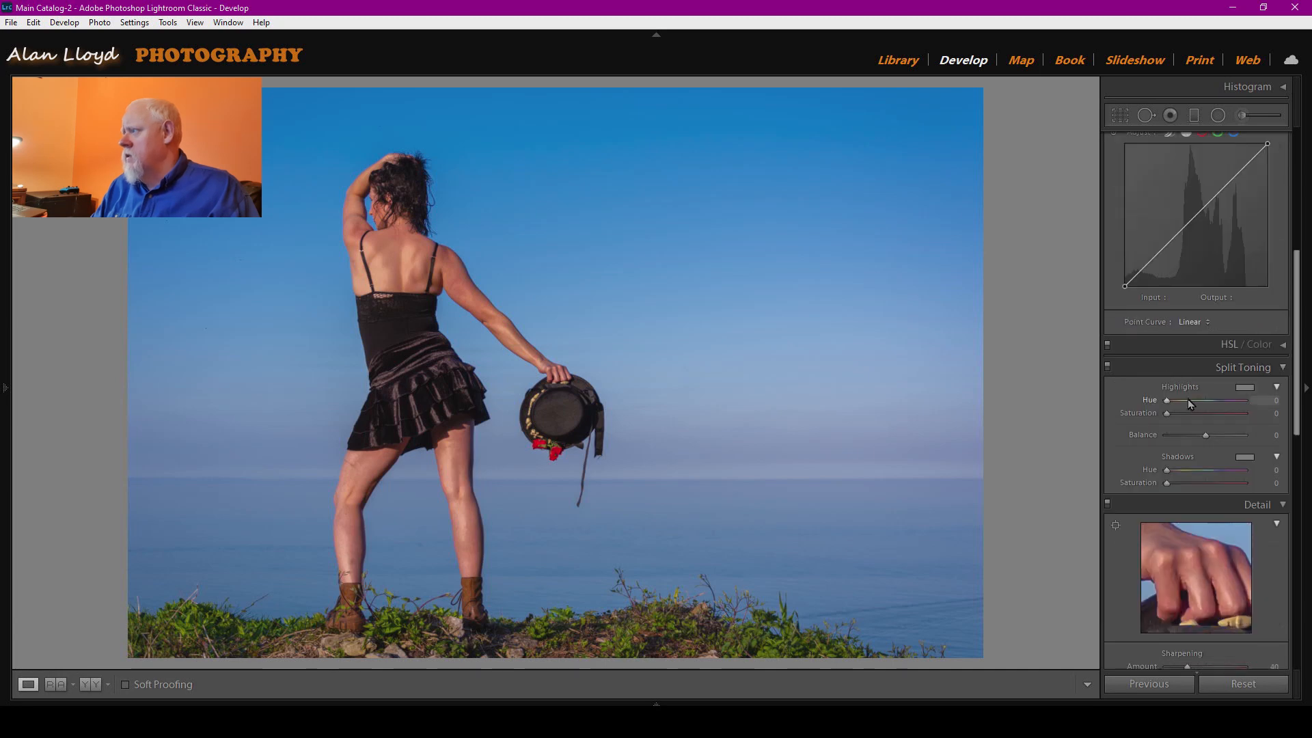
click(1190, 329)
click(1191, 354)
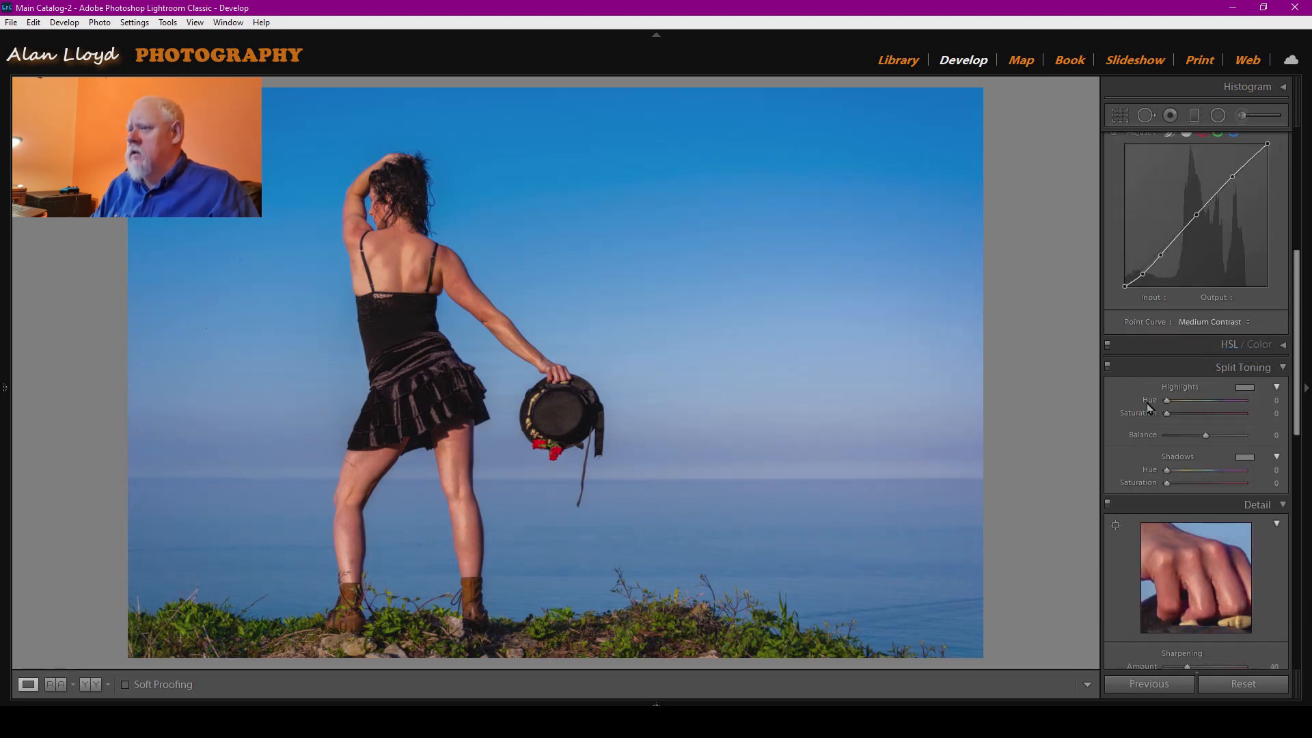
Darken the photo's edges with a post-crop vignette amount of −25.
scroll(1146, 409, down, 6)
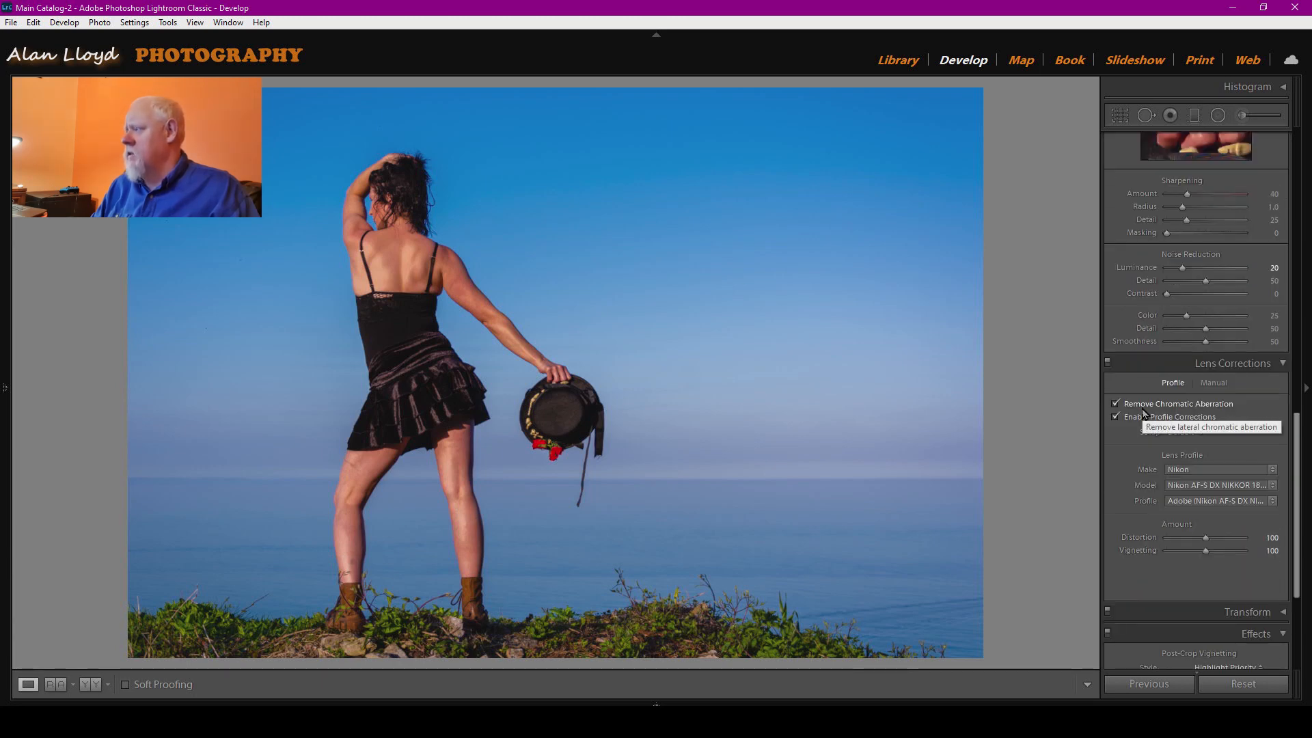
scroll(1143, 412, down, 4)
drag(1207, 481, 1196, 482)
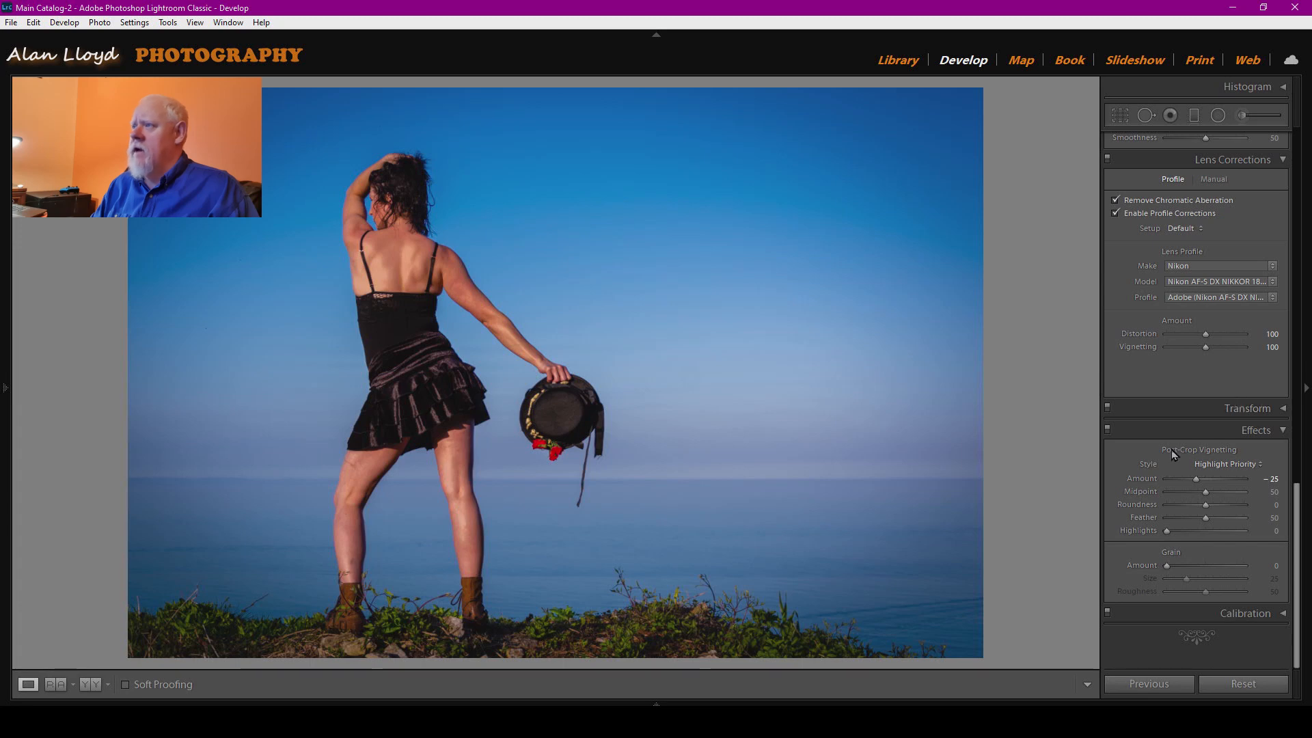
scroll(1170, 452, up, 3)
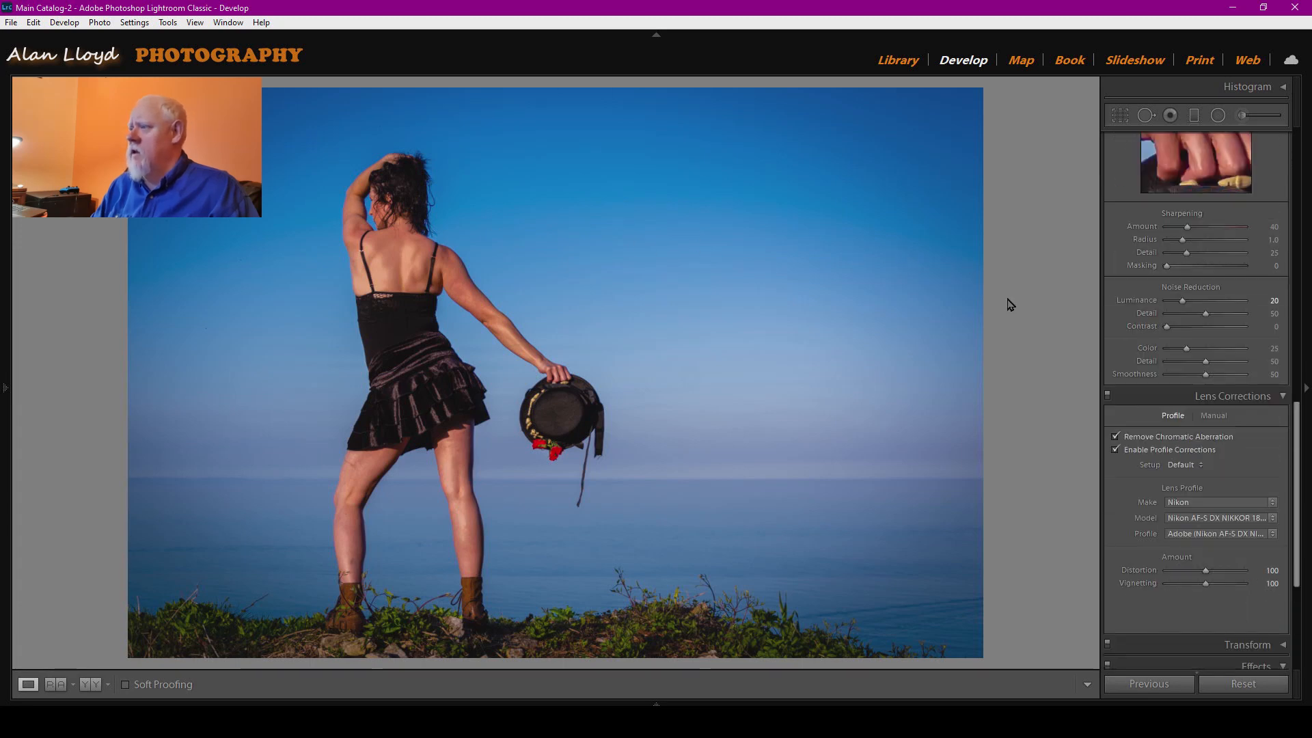
scroll(1128, 380, up, 5)
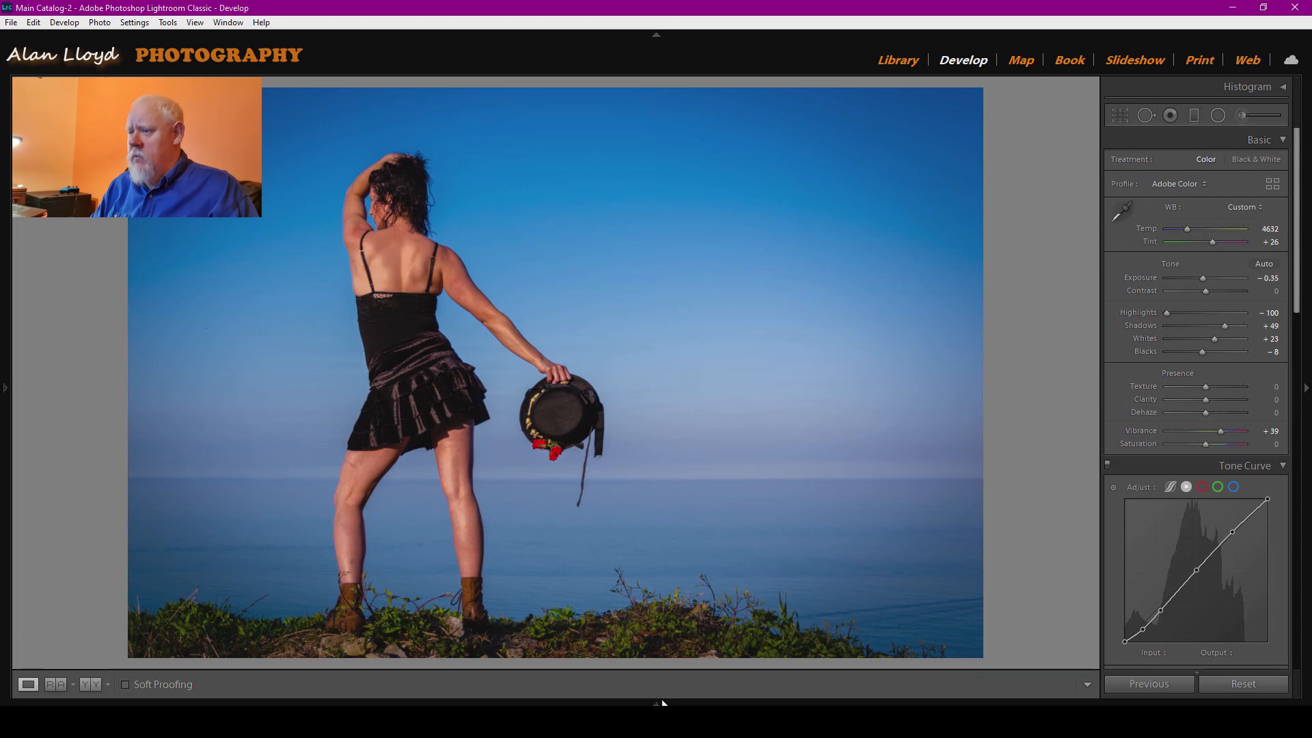
Open the photo of the woman in the top hat shading her eyes and enable its lens profile corrections.
mouse_move(661, 703)
click(205, 627)
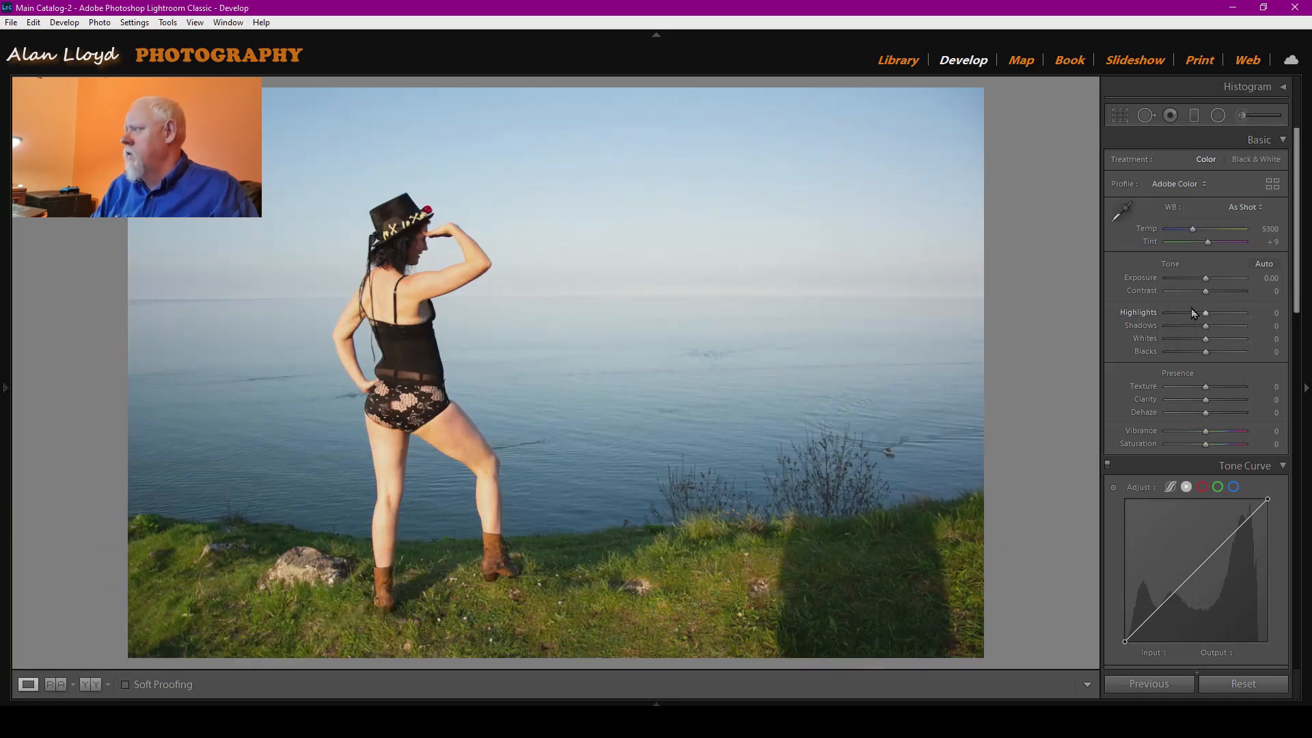
scroll(1199, 268, down, 10)
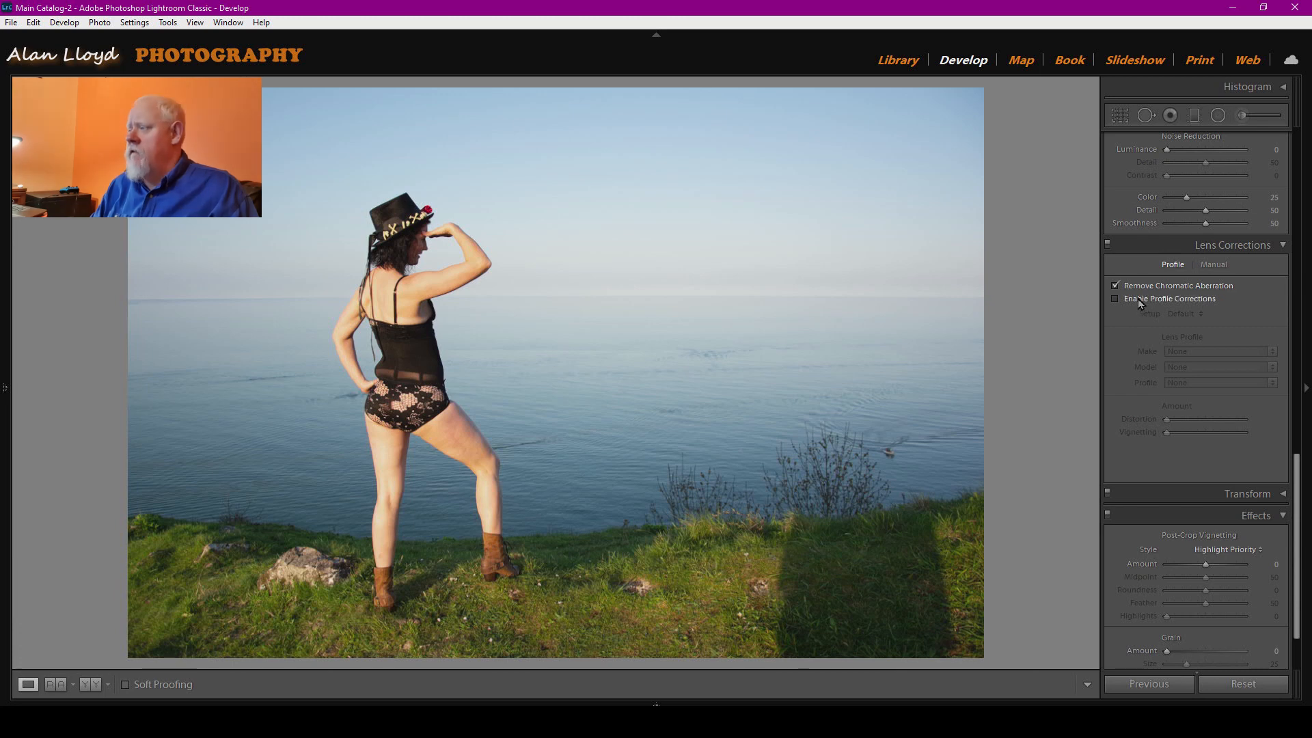
click(1139, 300)
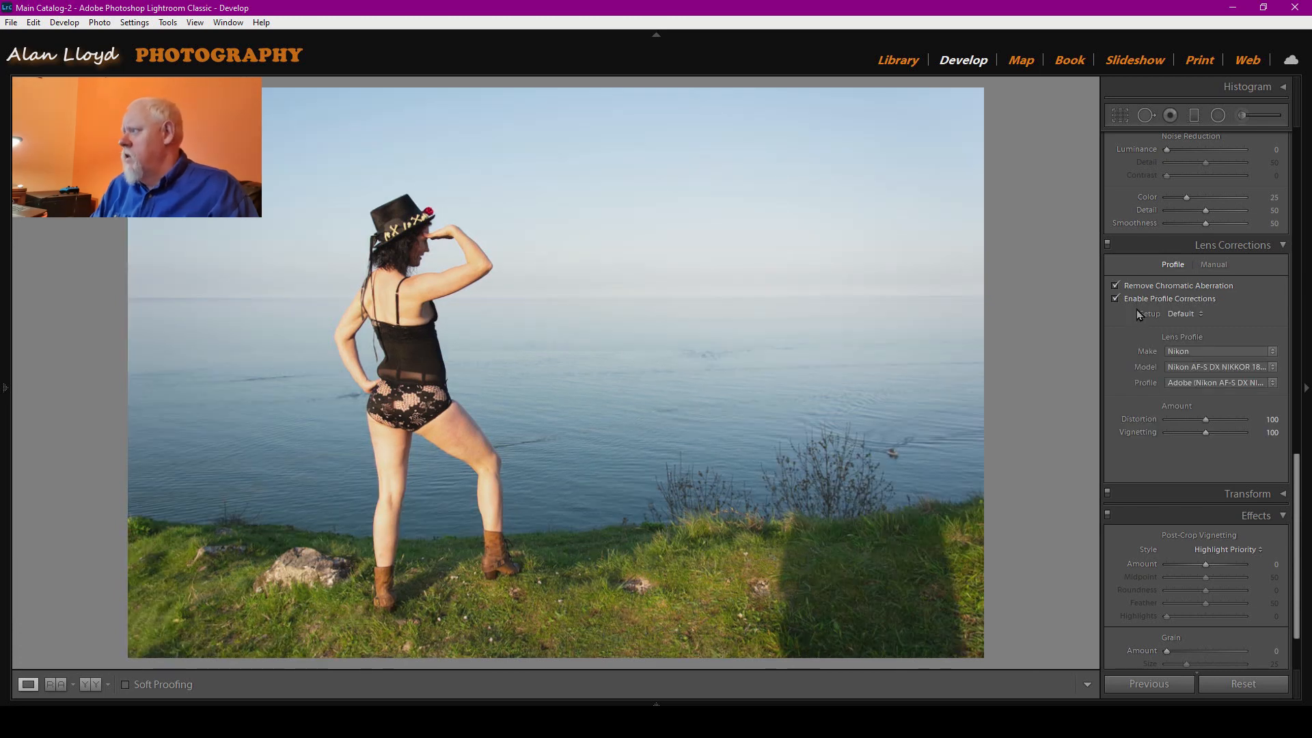
Set the luminance noise reduction of the top-hat photo to 21.
scroll(1141, 309, up, 3)
drag(1167, 385, 1175, 385)
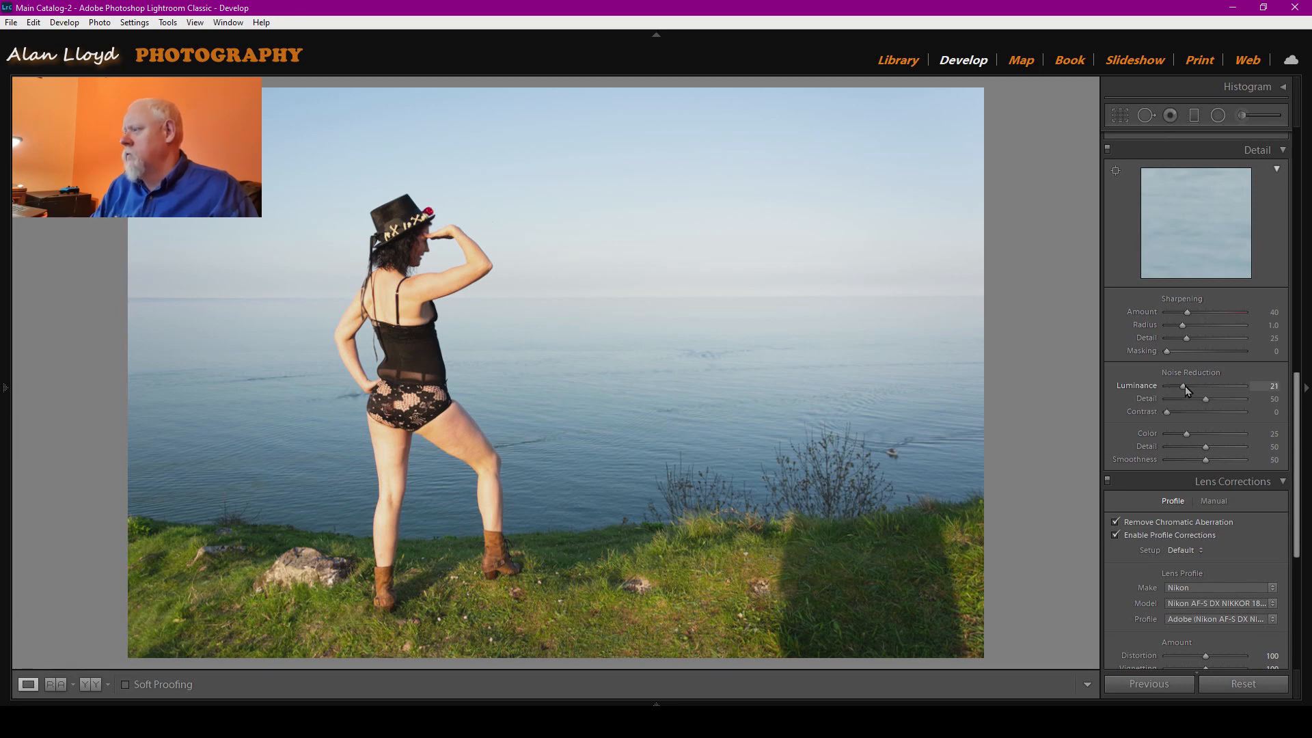
scroll(1149, 417, up, 5)
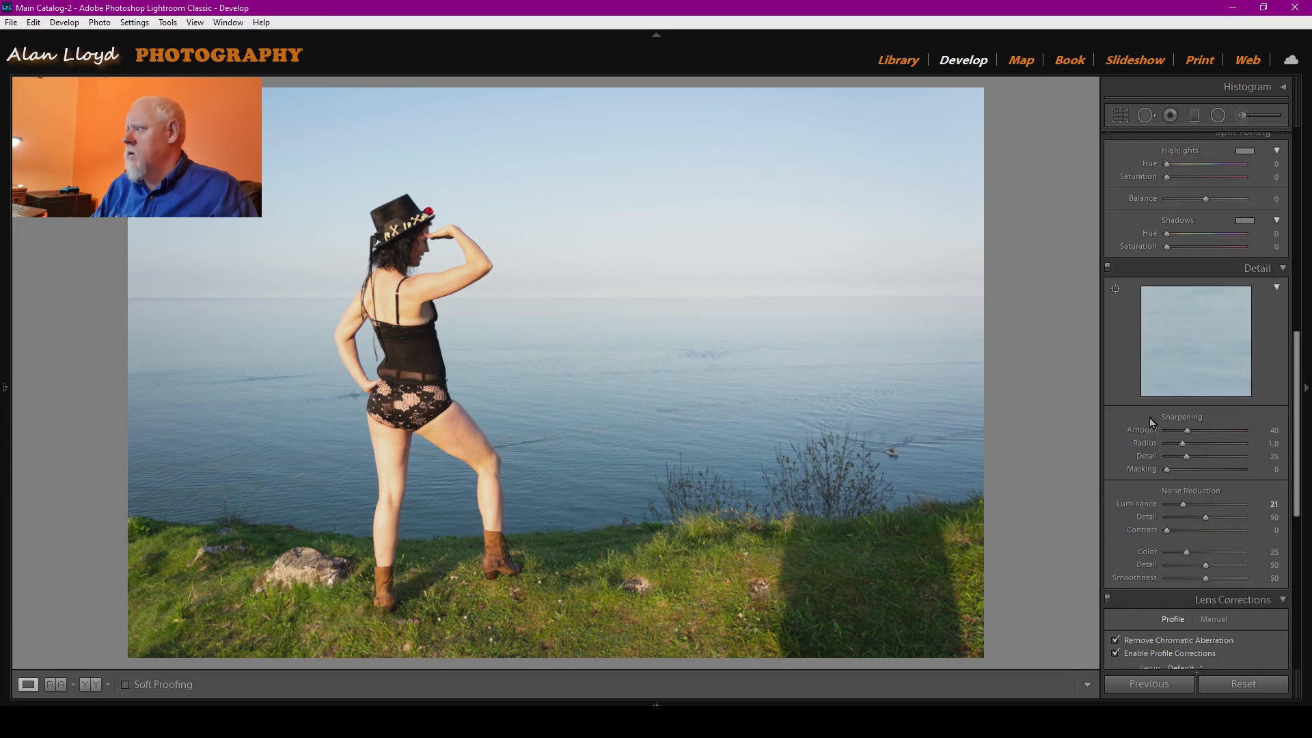
scroll(1149, 417, up, 5)
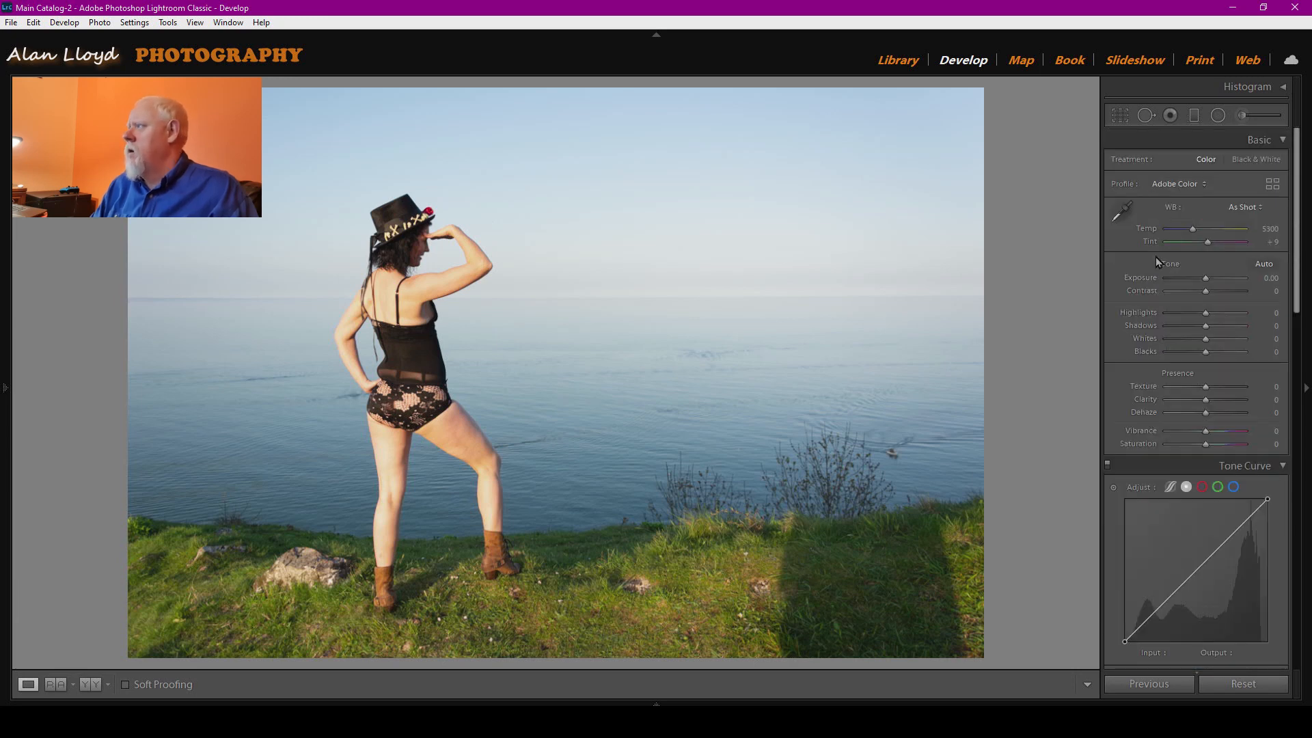
Straighten the photo automatically, then crop in from the lower and upper edges at the original aspect ratio, tightening the frame around the woman.
click(1119, 115)
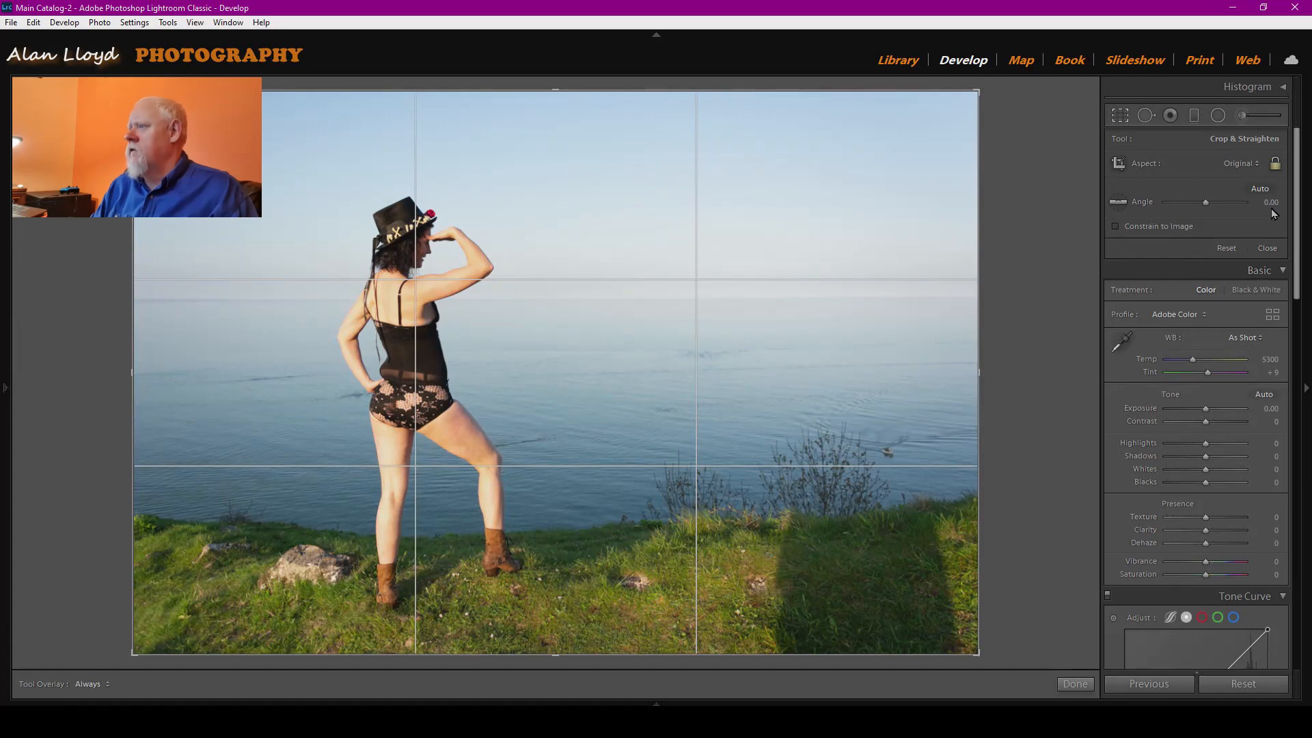
click(1260, 190)
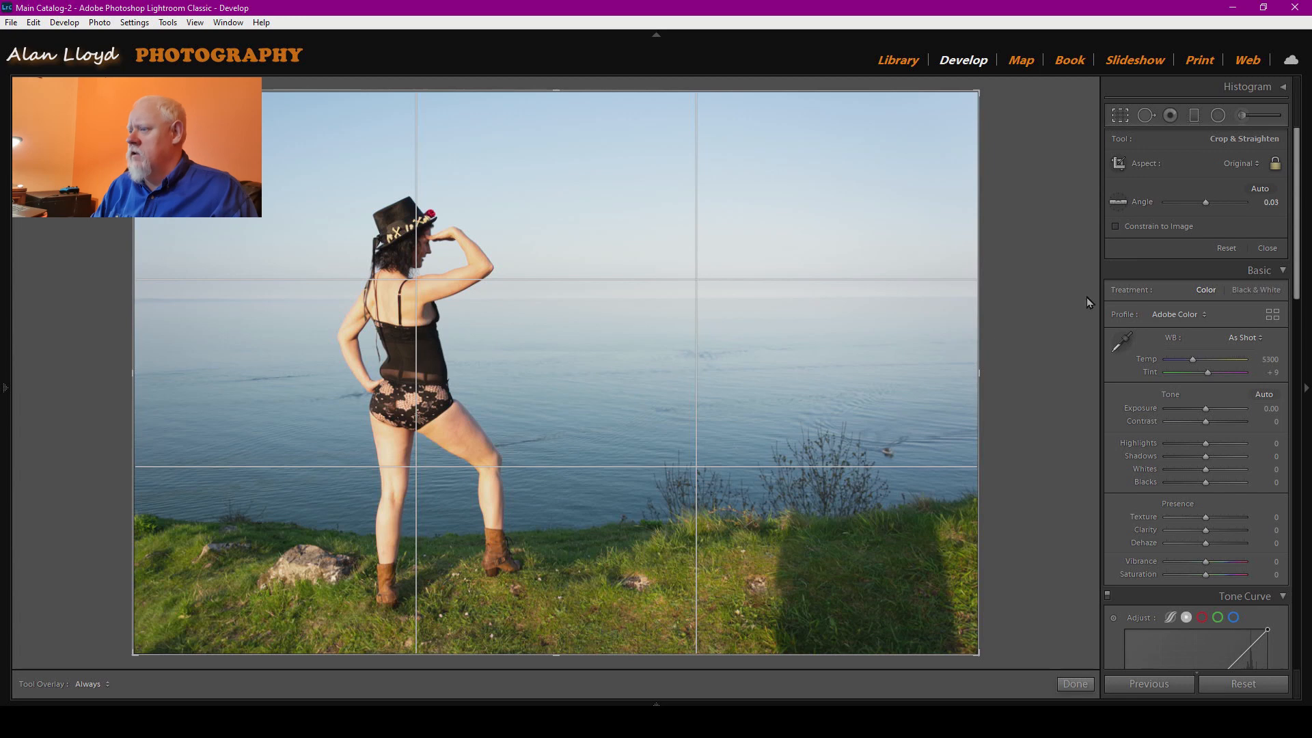
drag(518, 653, 515, 635)
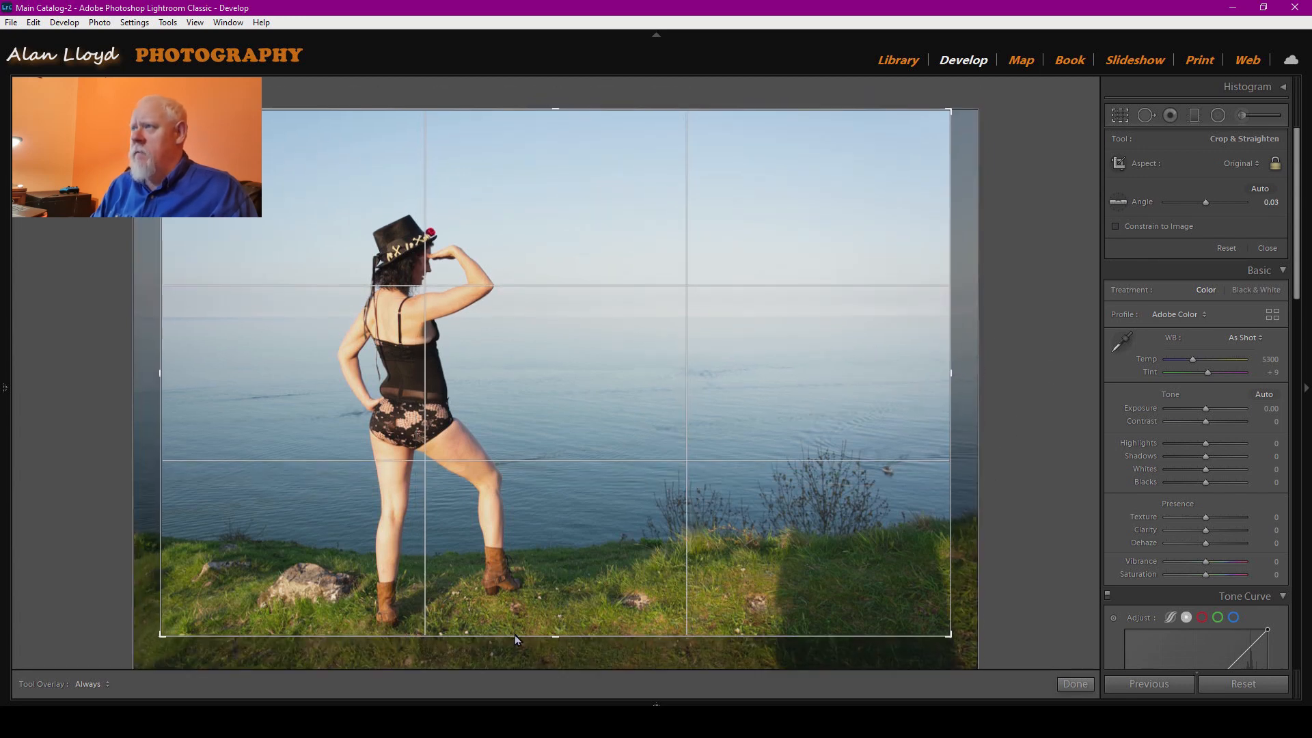
drag(553, 109, 547, 148)
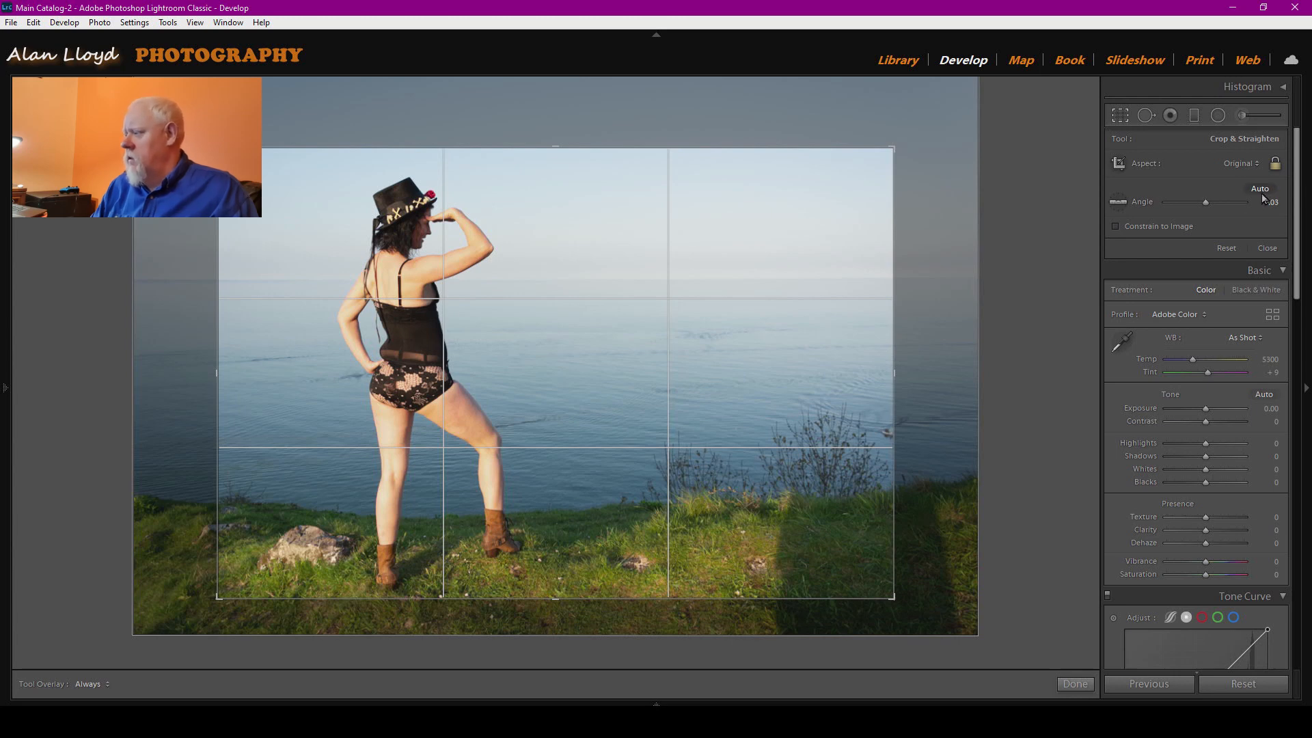
click(1074, 683)
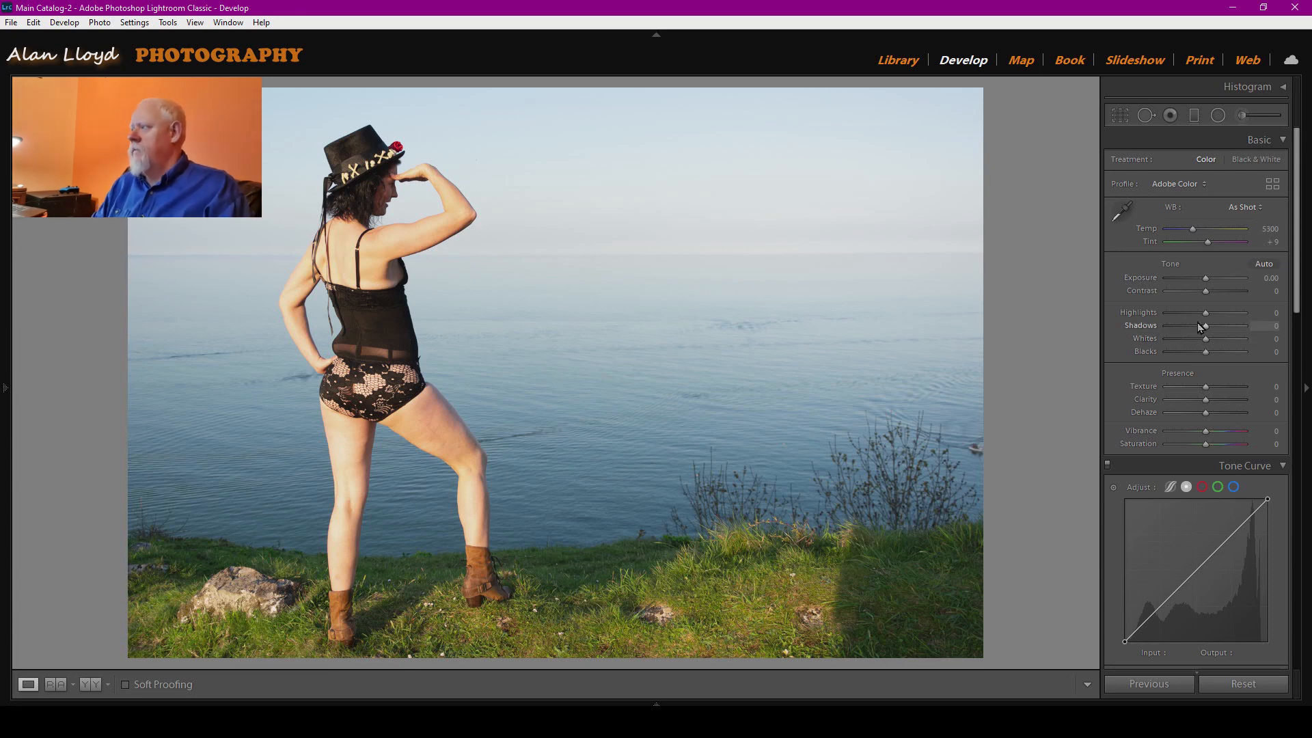
Adjust the photo's tone to Highlights −100, Shadows +51, Exposure −0.70, Whites +7 and Blacks +10.
mouse_move(1205, 315)
mouse_down()
mouse_move(1157, 315)
mouse_move(1224, 327)
mouse_up()
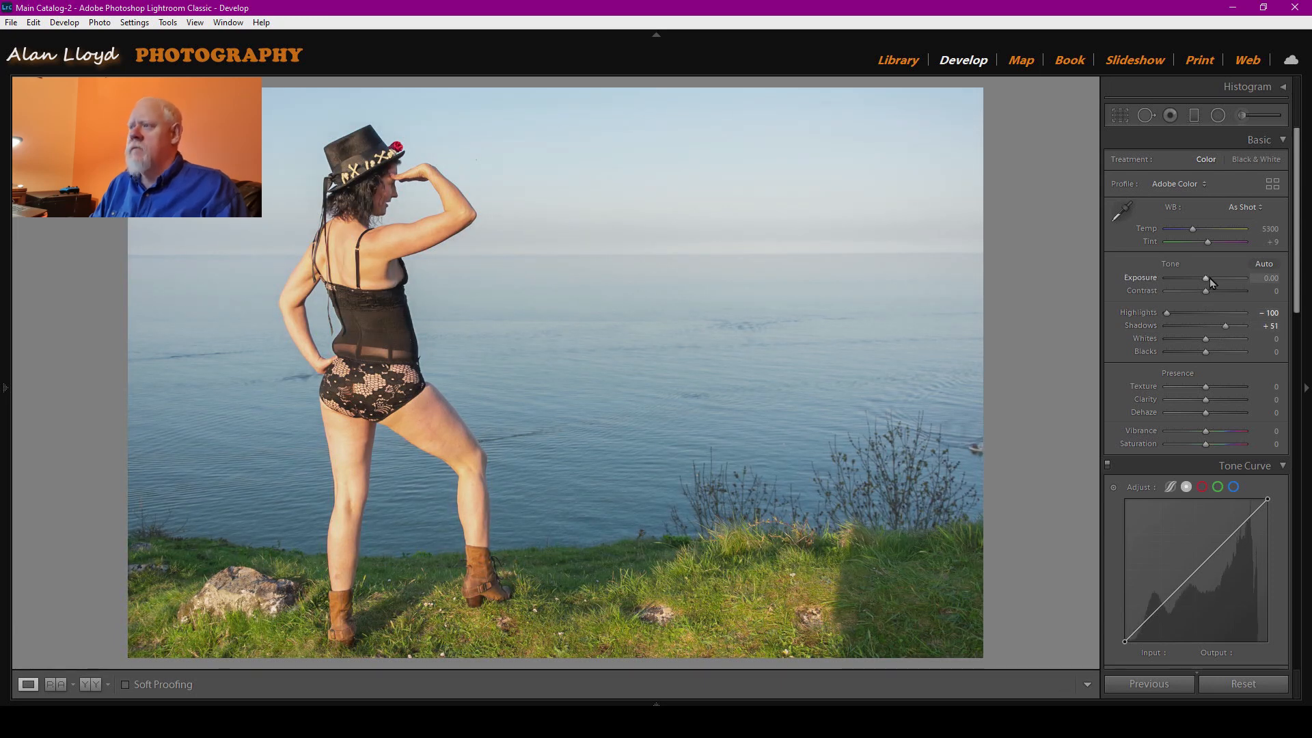
drag(1206, 279, 1199, 282)
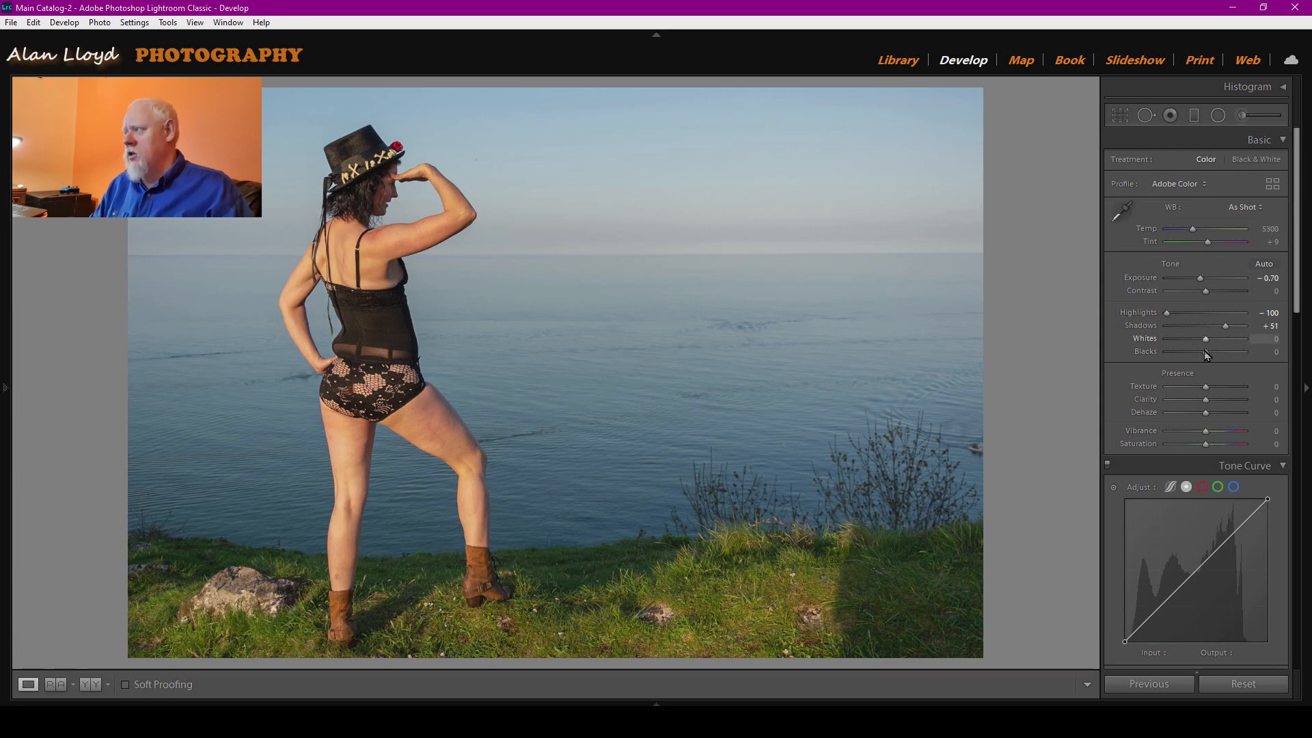
shift+double_click(1205, 338)
shift+double_click(1205, 354)
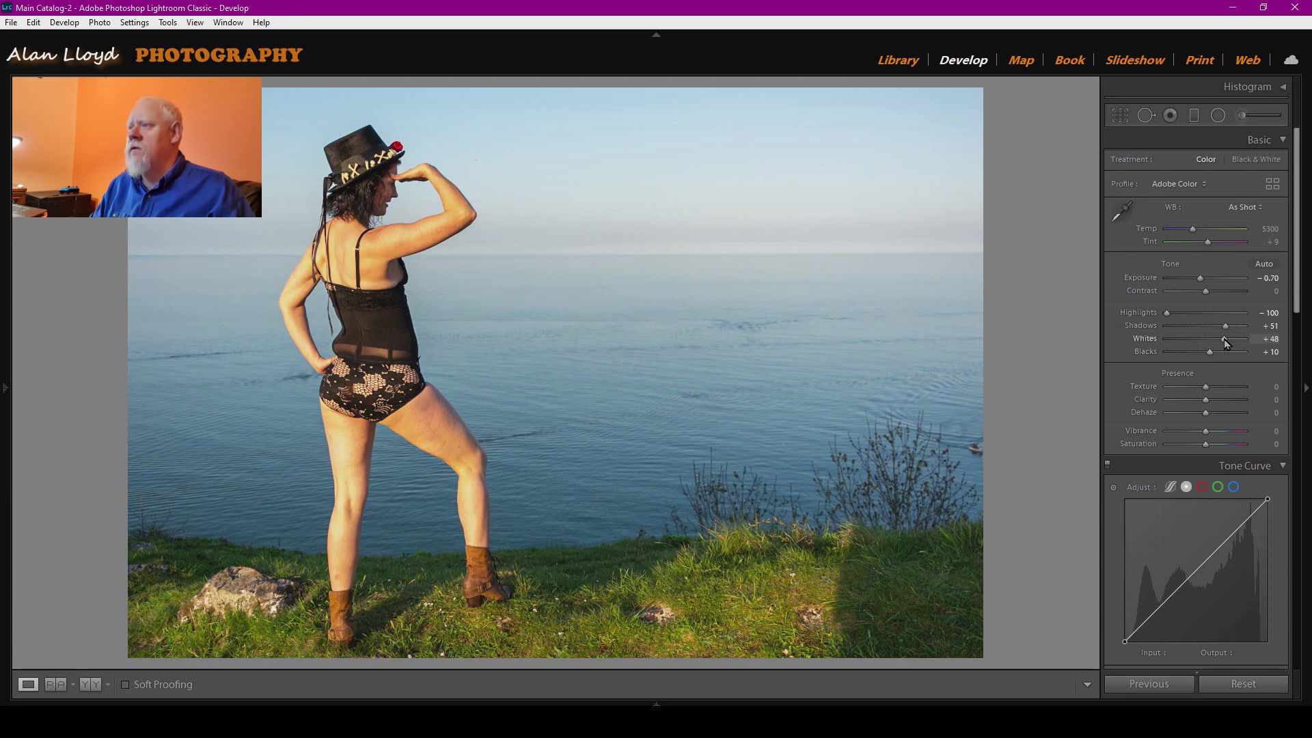
drag(1223, 339, 1208, 340)
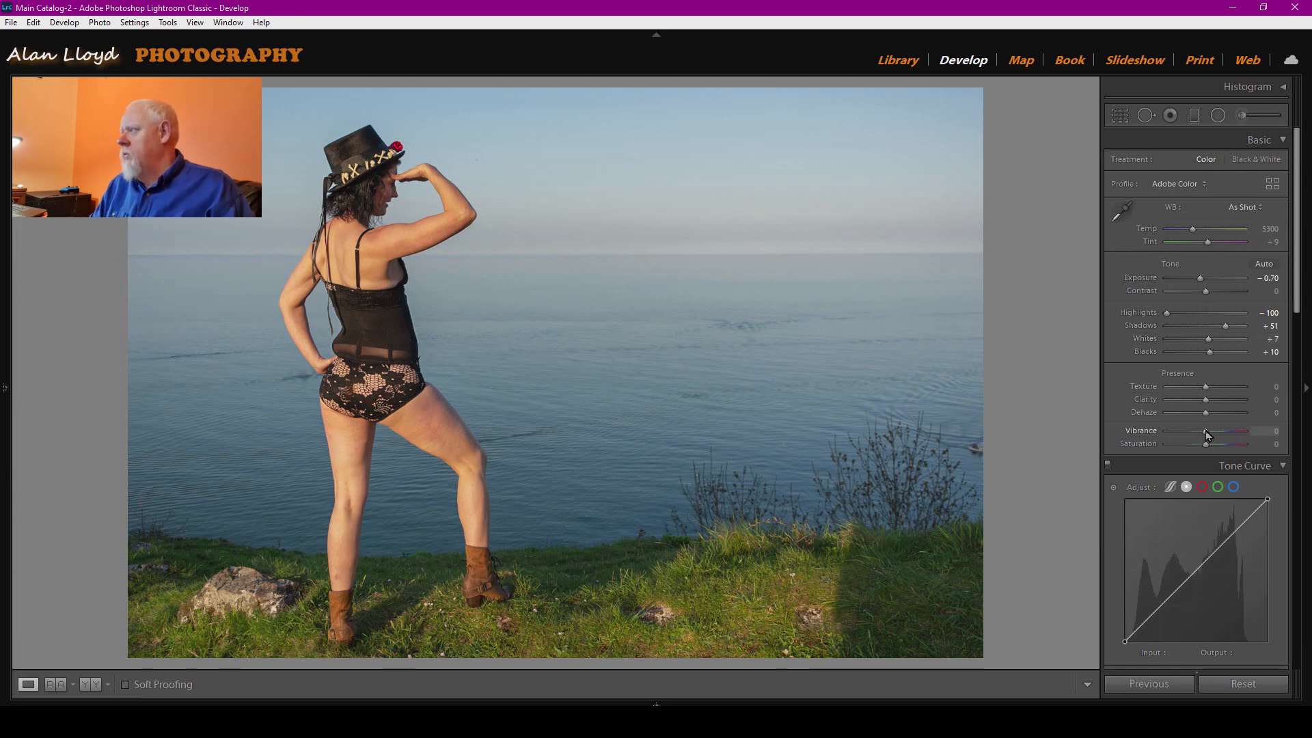
Raise Vibrance to +46 and set the white balance to Temp 4632 and Tint +21.
drag(1207, 436, 1225, 435)
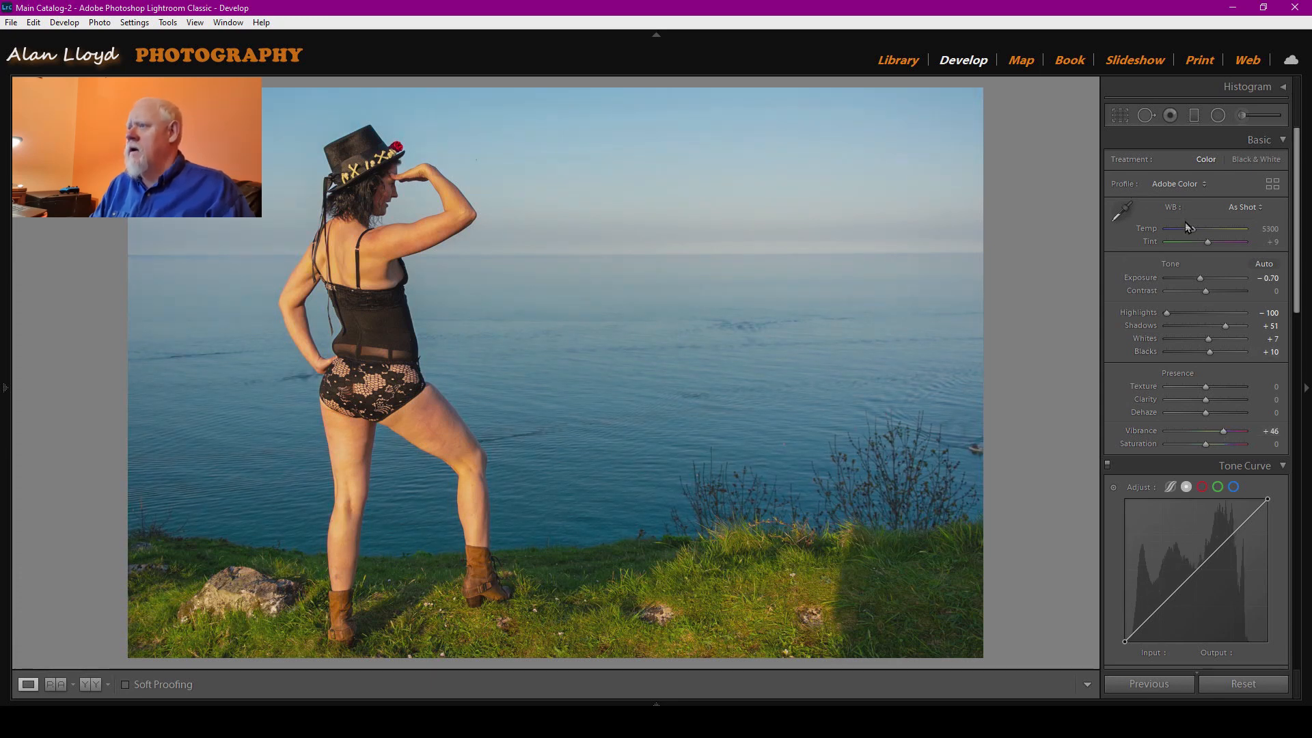
drag(1192, 232, 1187, 235)
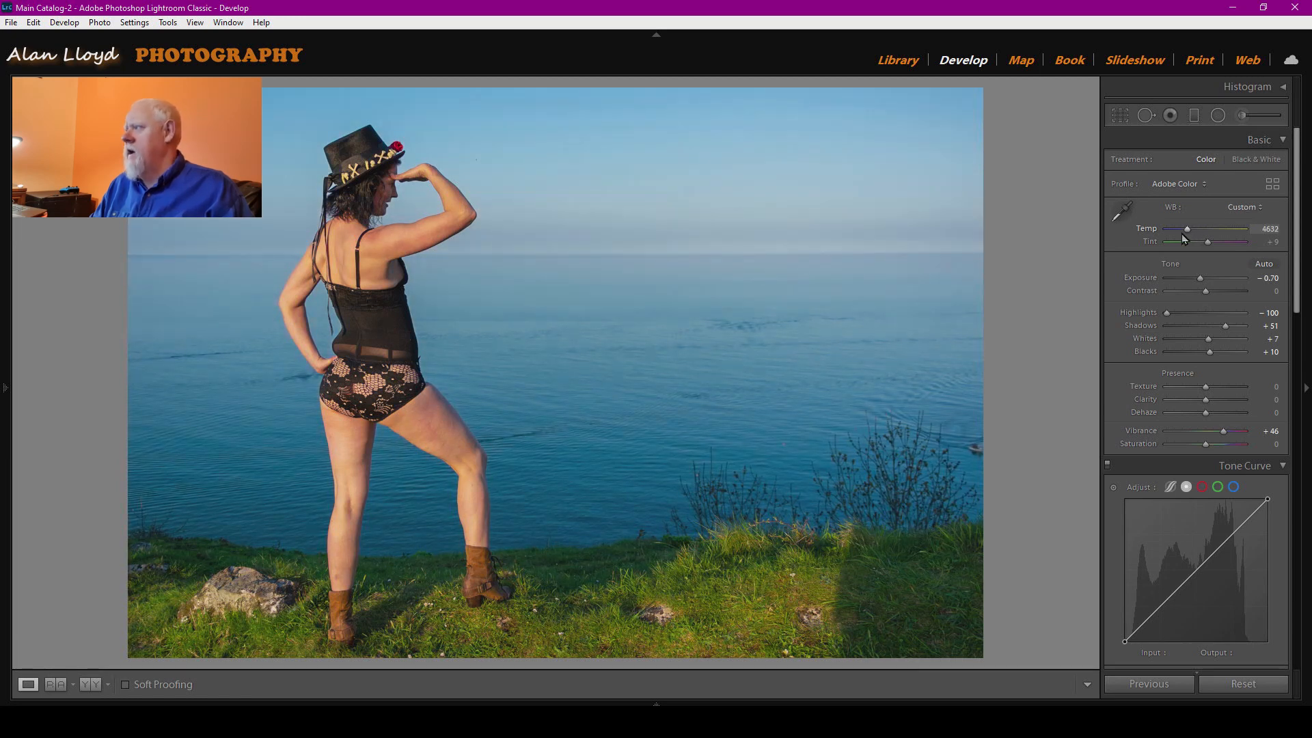
drag(1207, 243, 1214, 244)
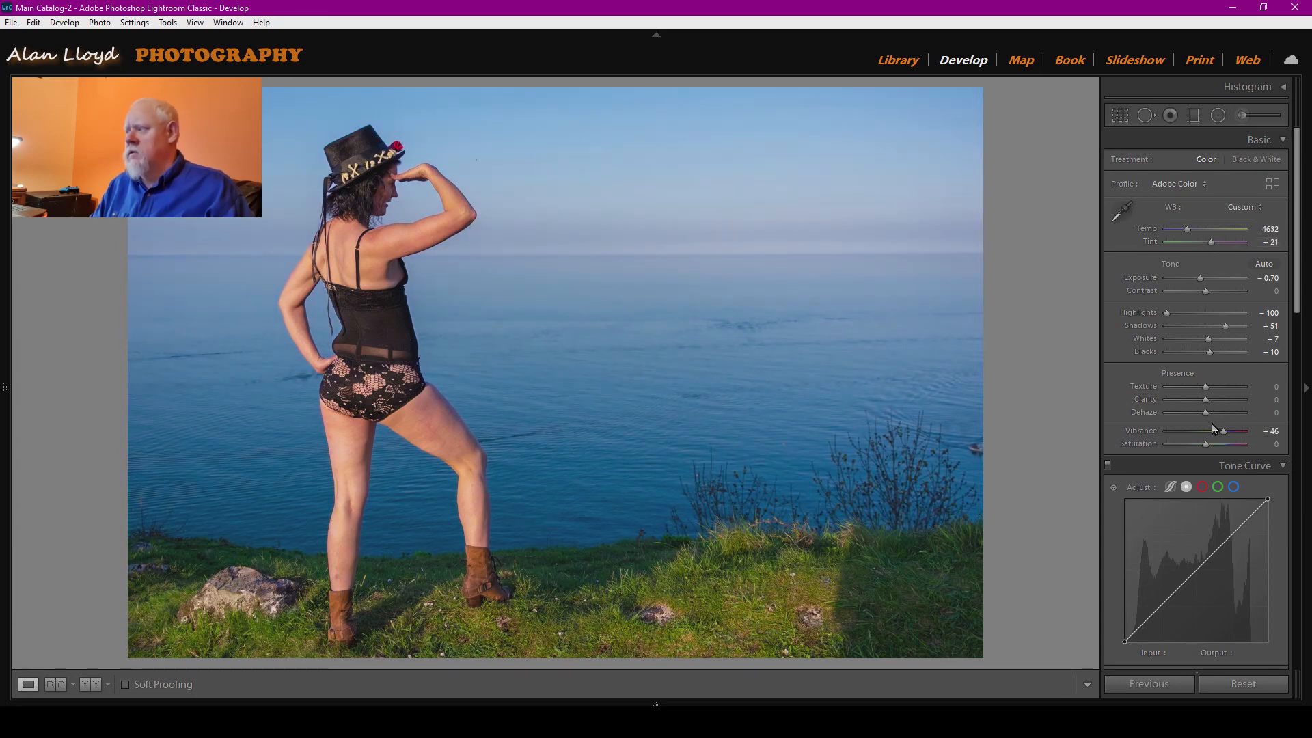
Change the top-hat photo's point curve from Linear to Medium Contrast.
scroll(1175, 351, down, 3)
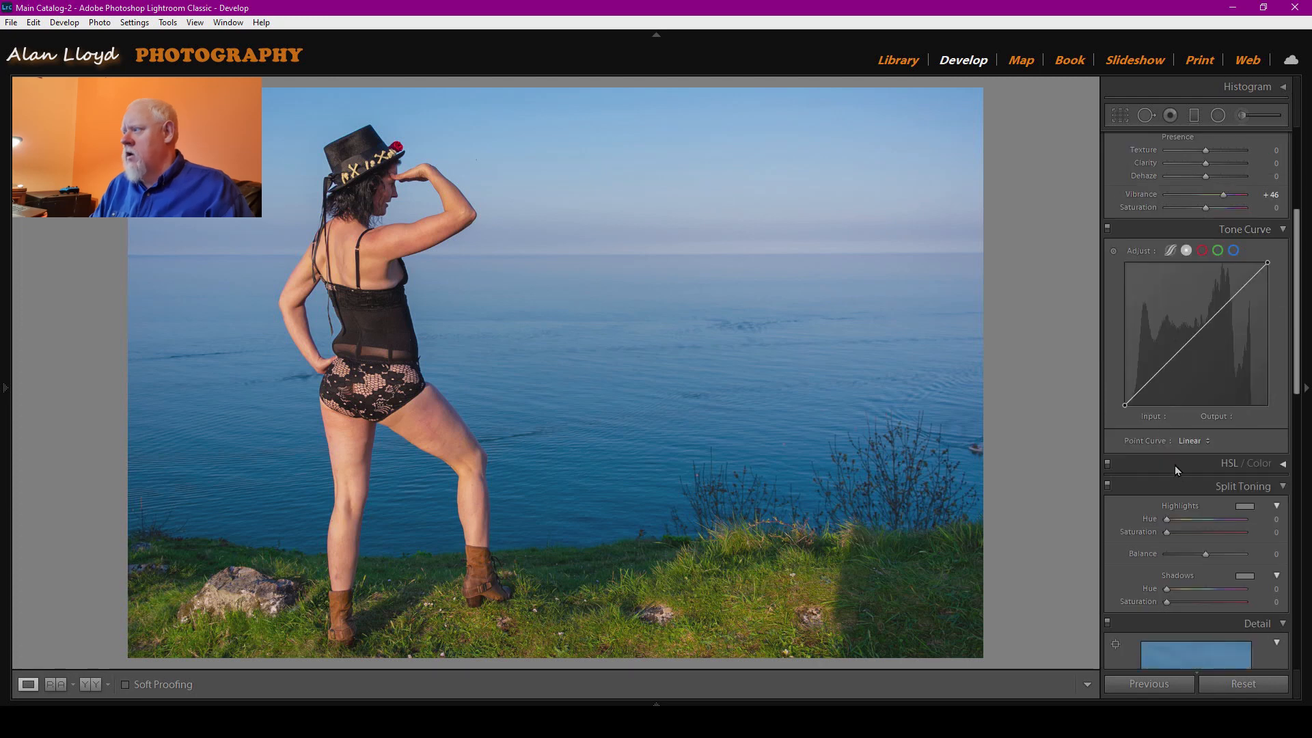
click(1189, 443)
click(1188, 476)
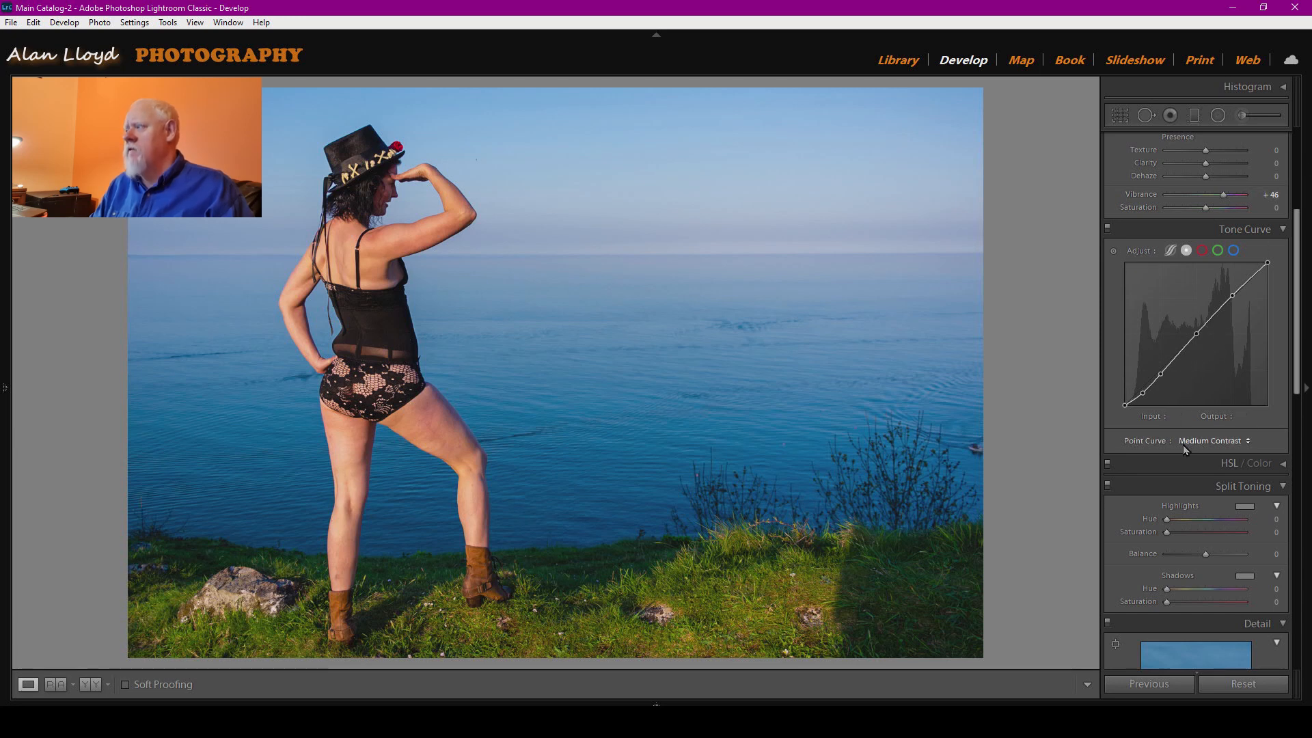
scroll(1206, 328, up, 5)
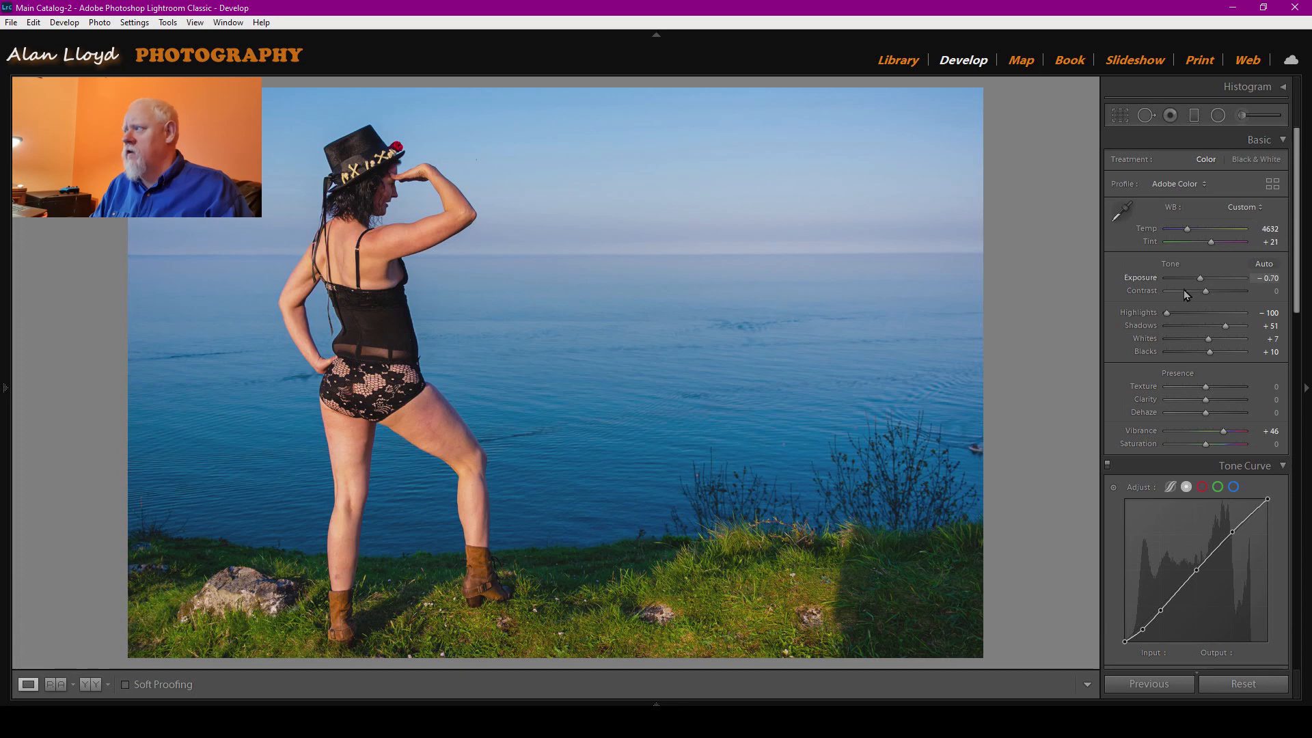
Add a post-crop vignette with an amount of −18 to the top-hat photo.
scroll(1173, 338, down, 7)
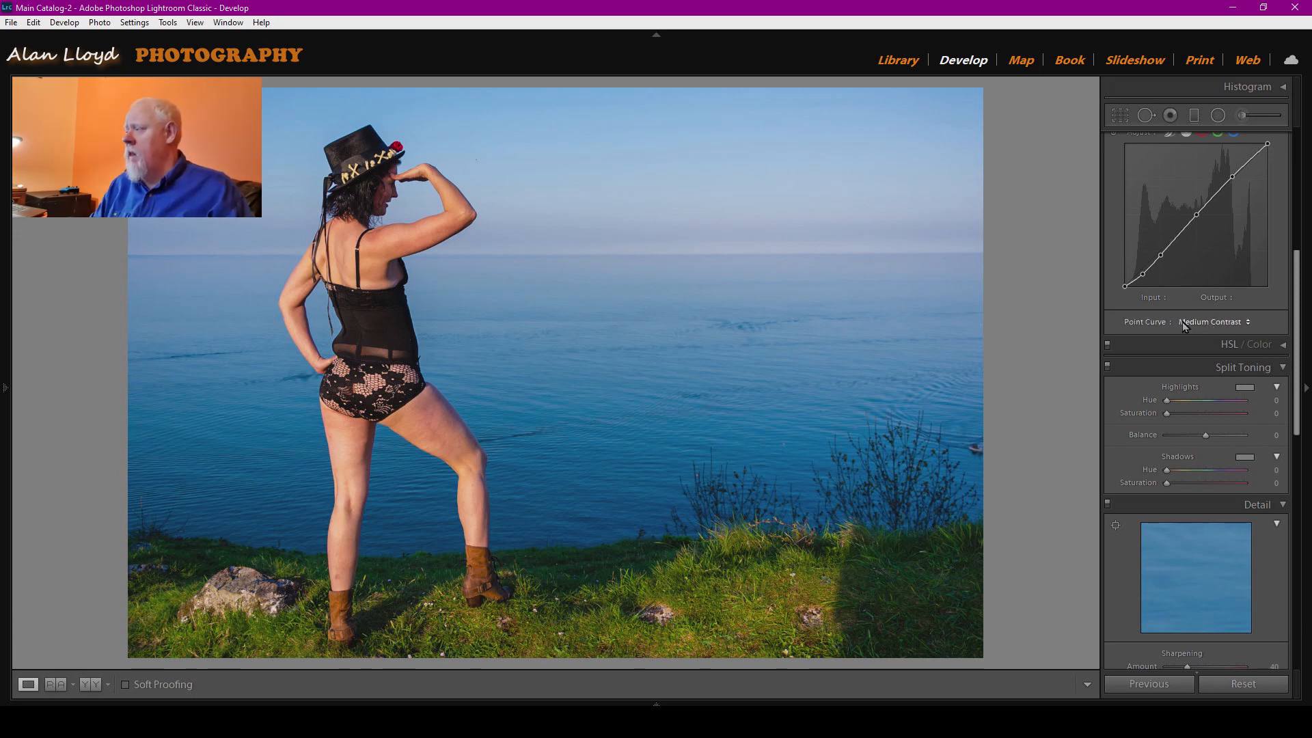
scroll(1174, 313, down, 5)
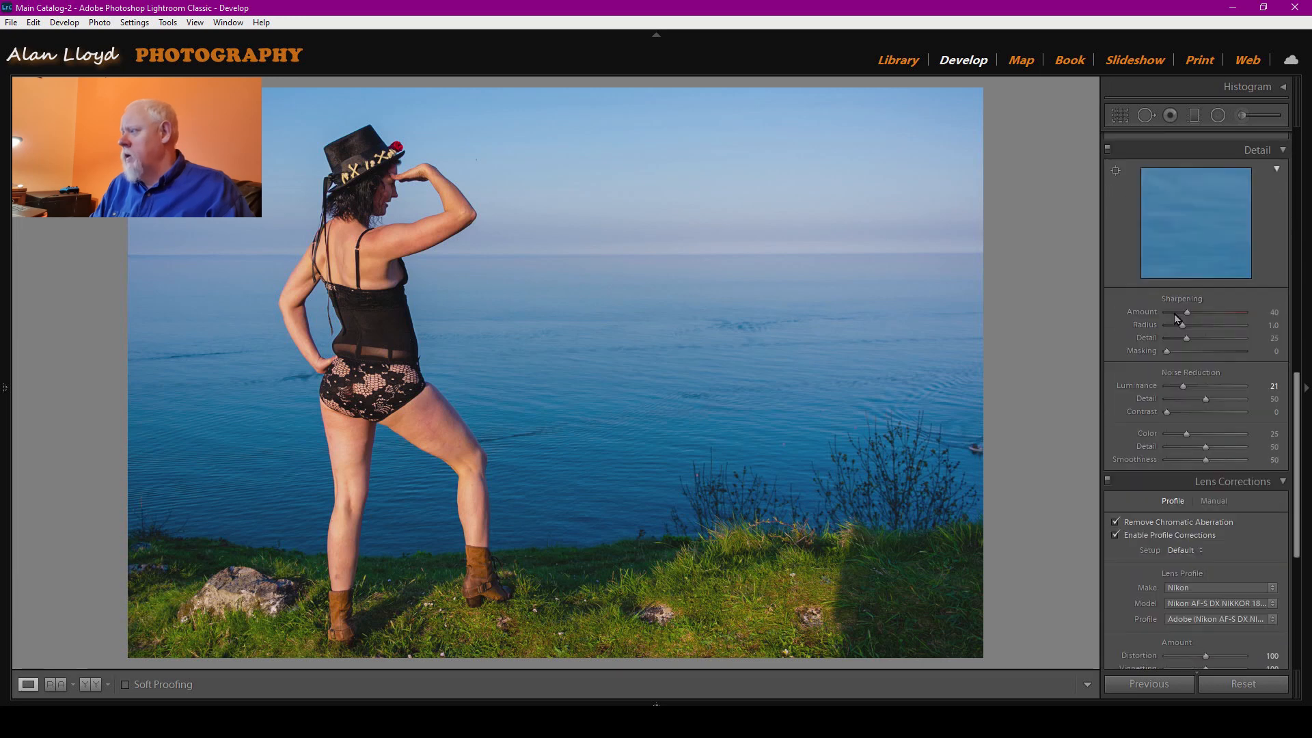
scroll(1178, 395, down, 3)
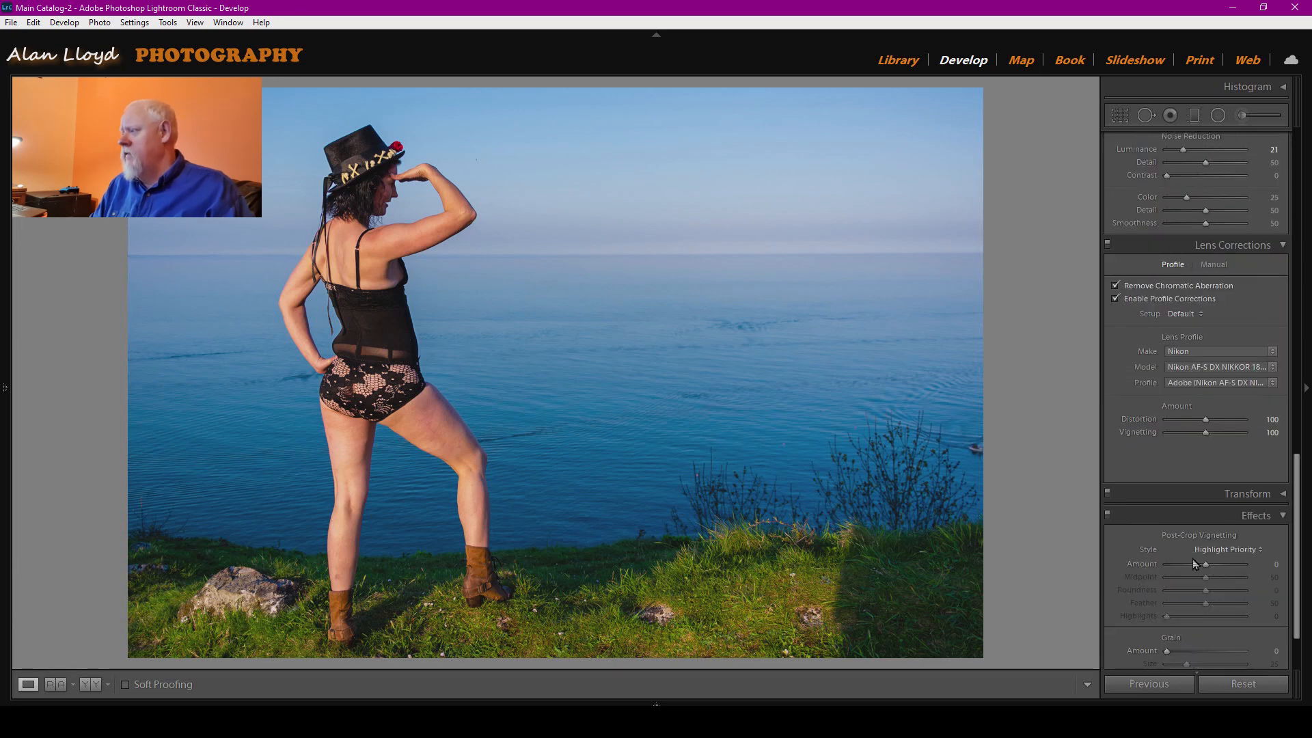
drag(1205, 563, 1200, 568)
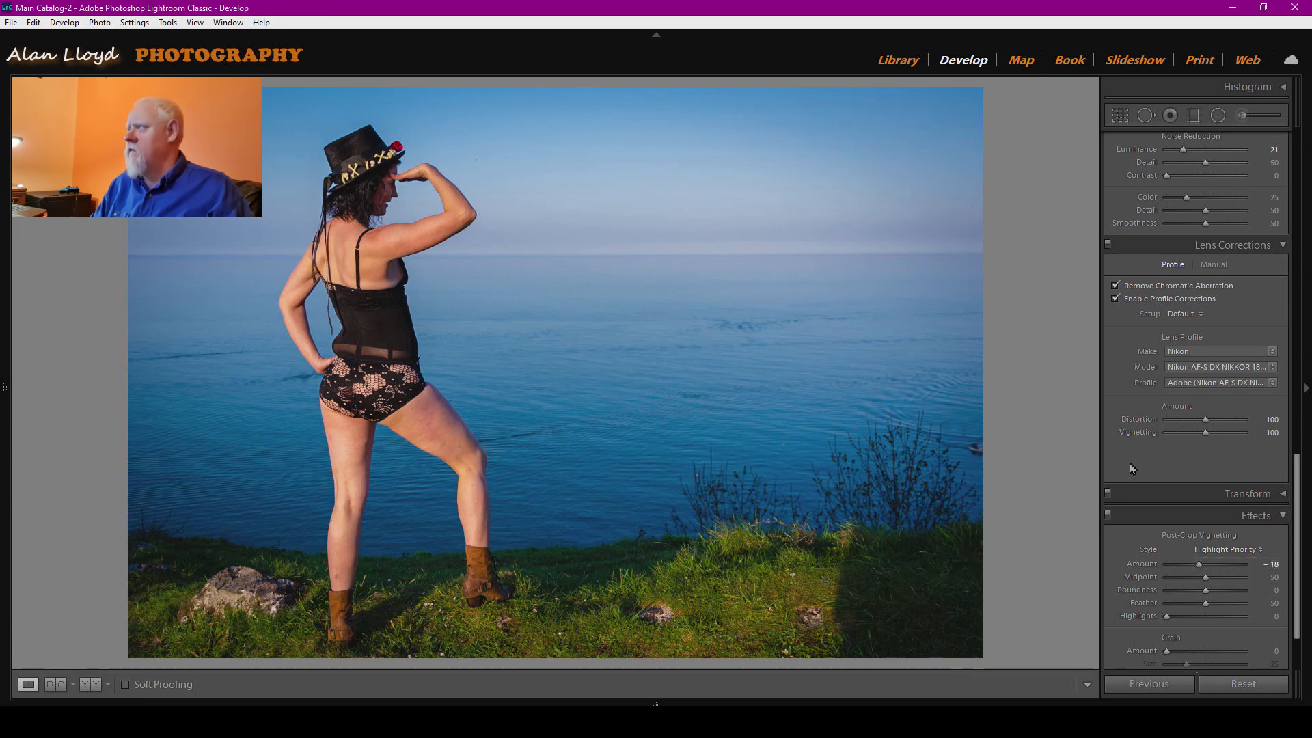
scroll(1129, 464, up, 10)
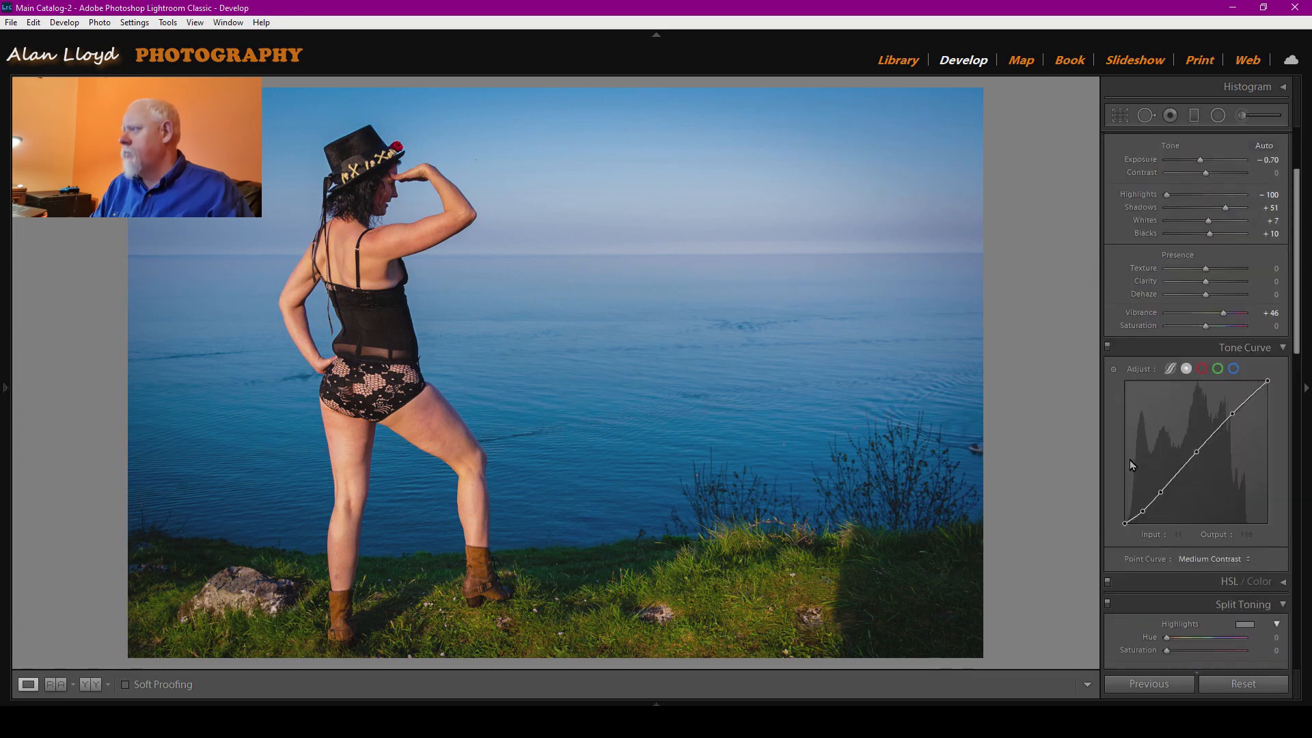
Compare the Basic settings of the two filmstrip photos by switching between them, returning to the top-hat photo with the filmstrip hidden.
scroll(1129, 461, up, 3)
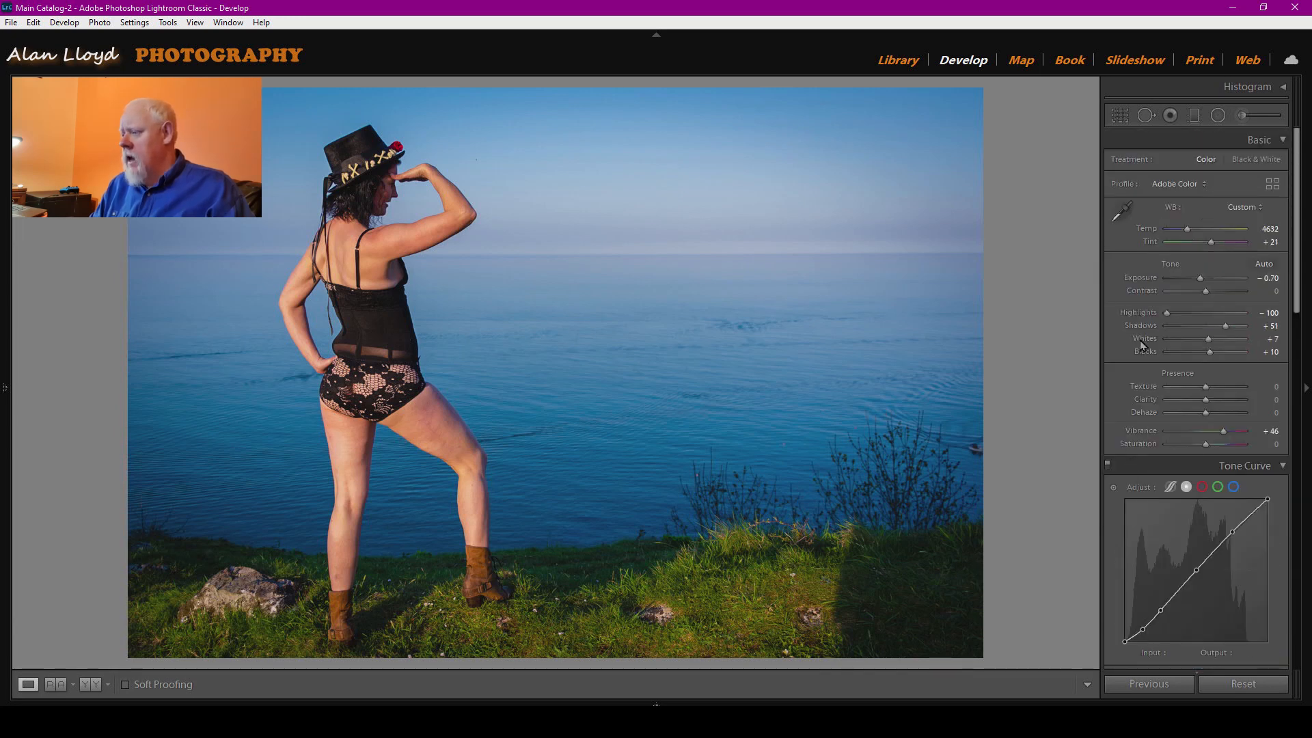
click(659, 703)
click(86, 623)
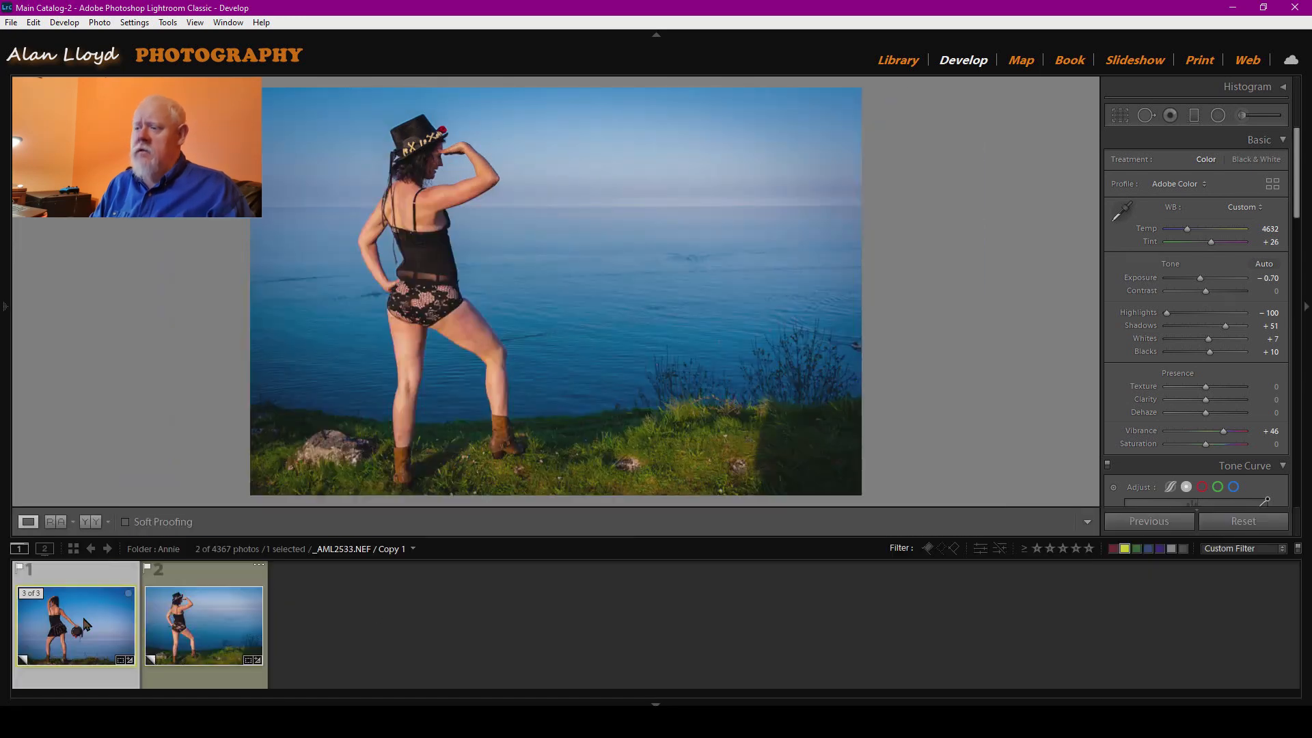
click(201, 624)
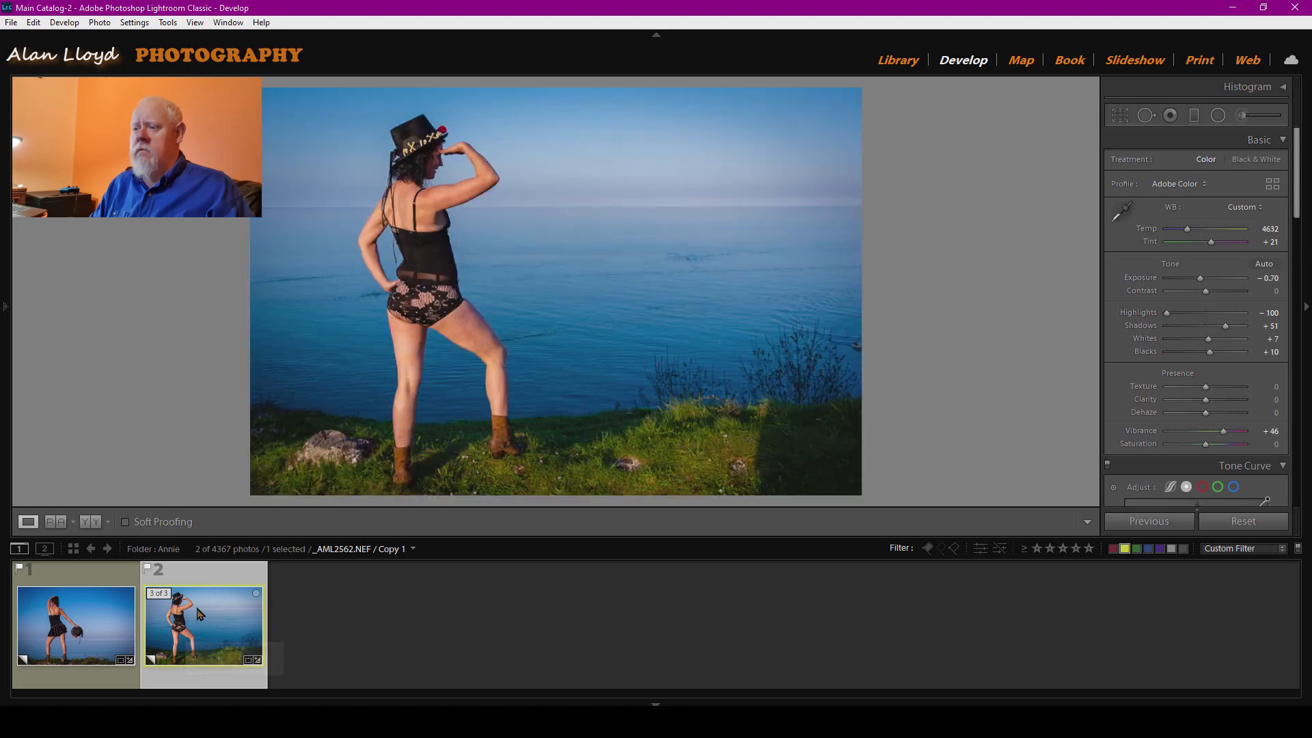
click(100, 613)
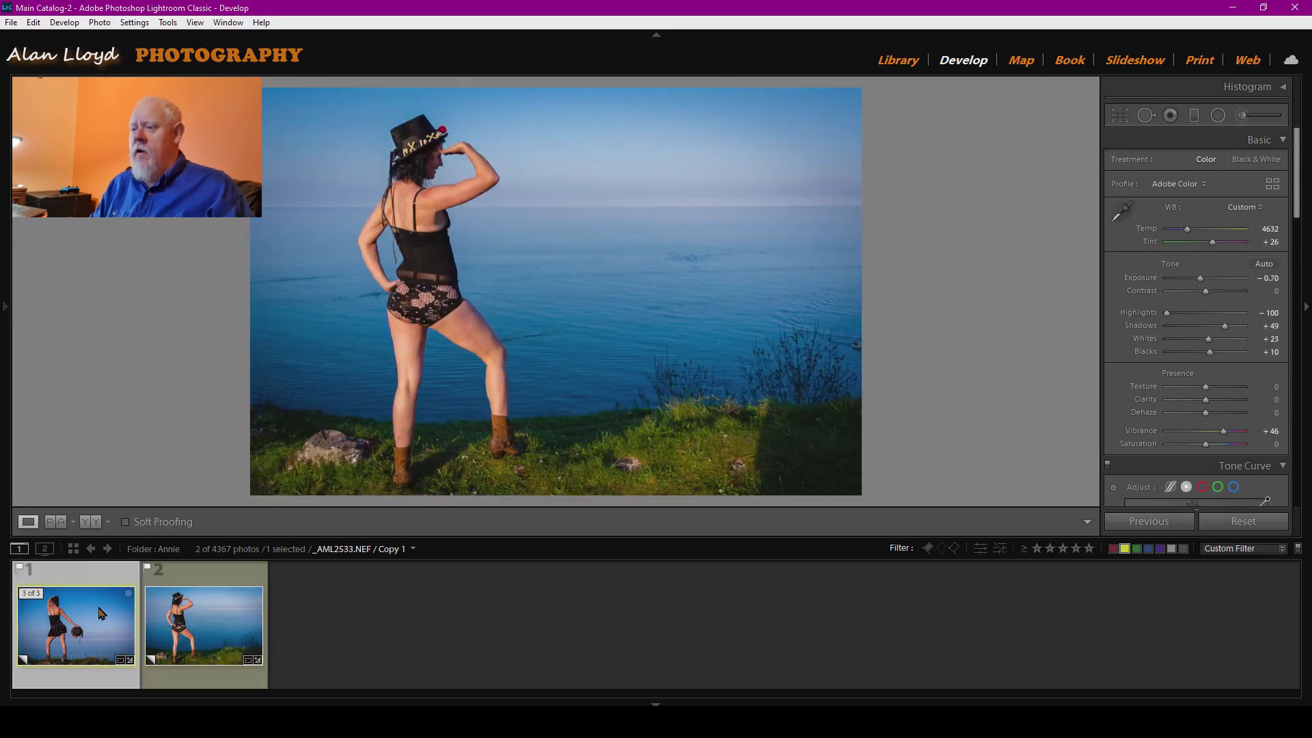
click(177, 628)
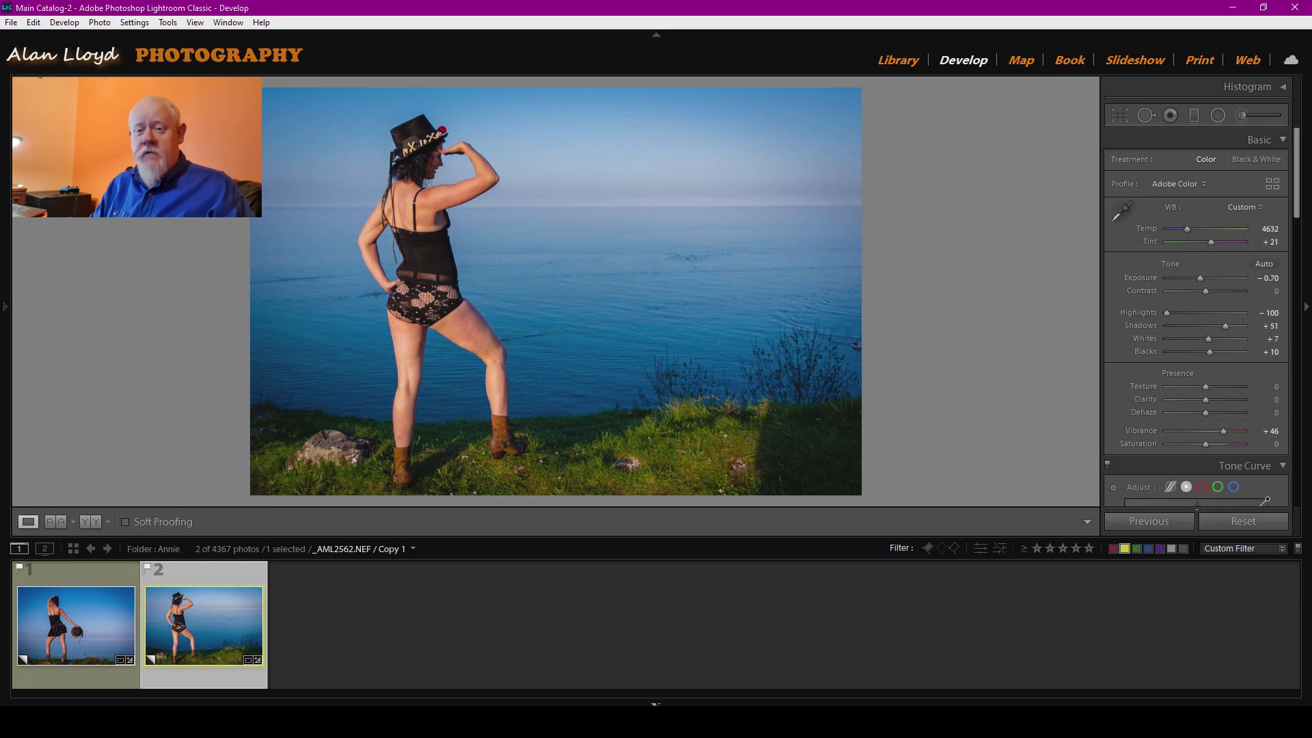
click(655, 704)
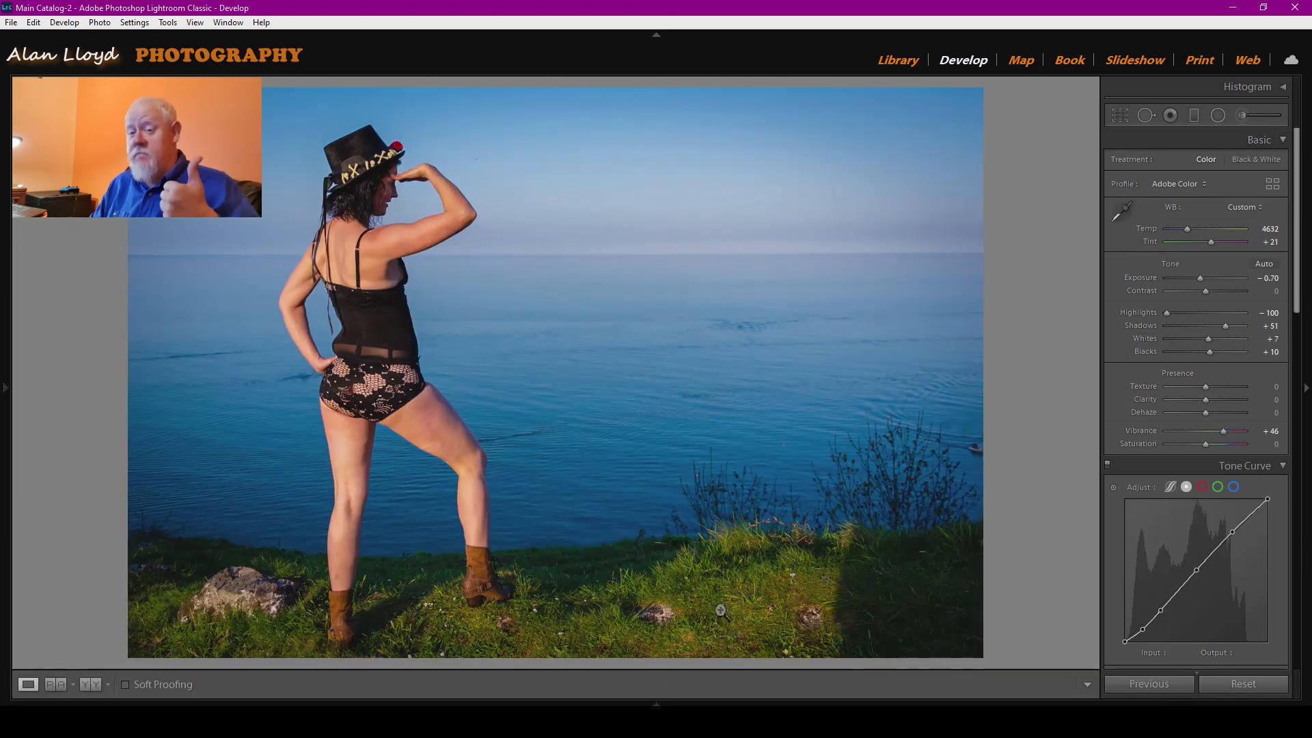